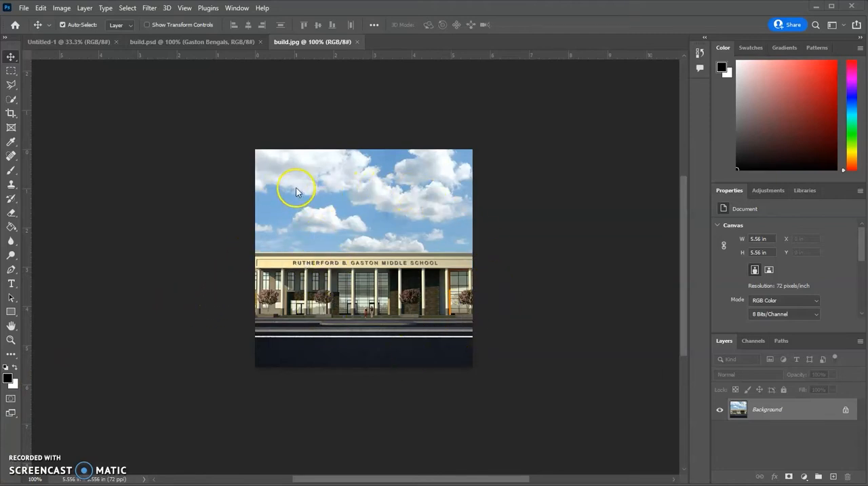
- Open the Image Size settings for build.jpg and place the dialog clear of the picture
{"action": "left_click", "coordinate": [61, 10]}
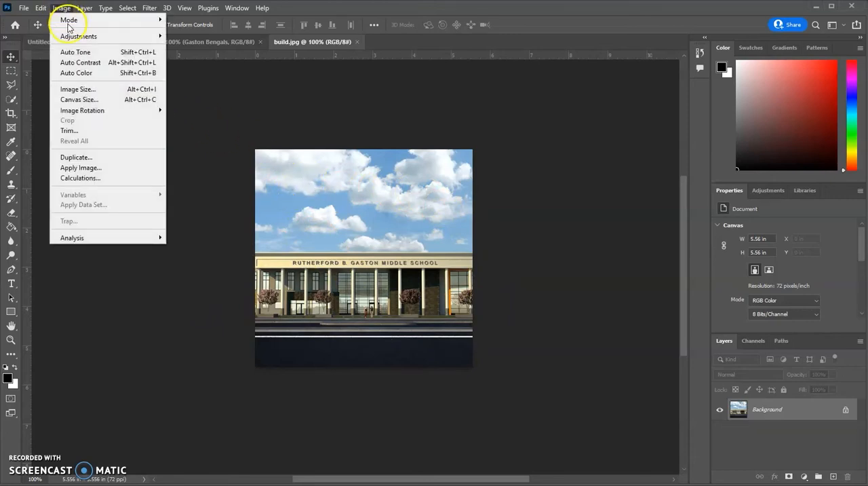
{"action": "left_click", "coordinate": [85, 90]}
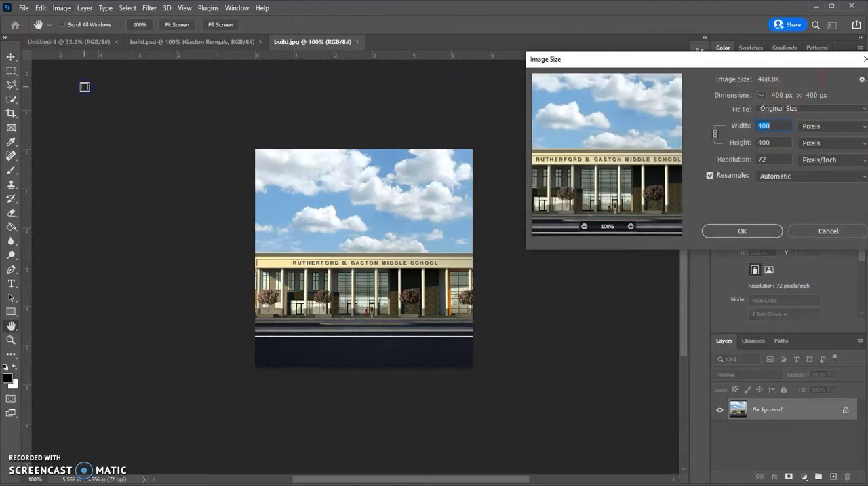
{"action": "left_click_drag", "start_coordinate": [608, 62], "coordinate": [568, 114]}
{"action": "mouse_move", "coordinate": [628, 147]}
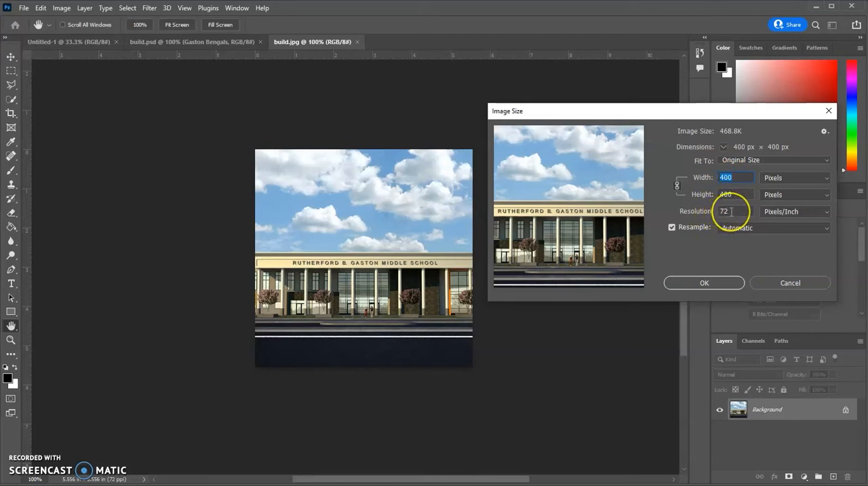
- Try columns, picas, points and millimeters as the unit for the image width
{"action": "left_click", "coordinate": [779, 179]}
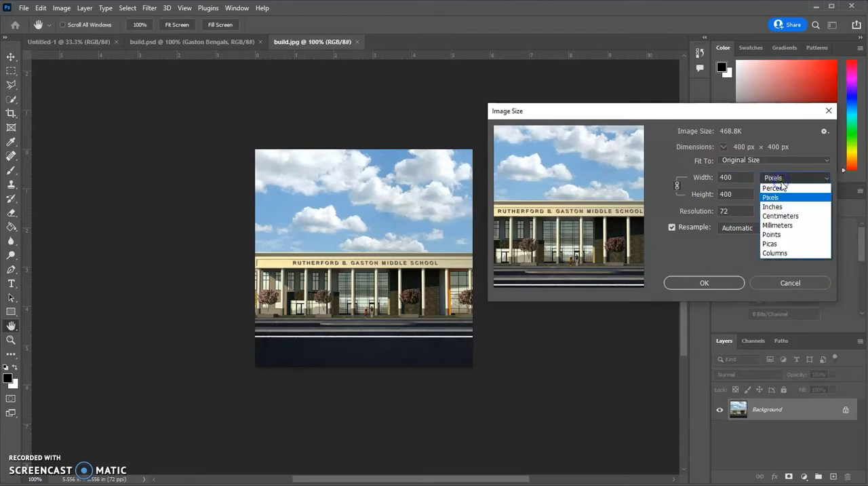
{"action": "left_click", "coordinate": [783, 253]}
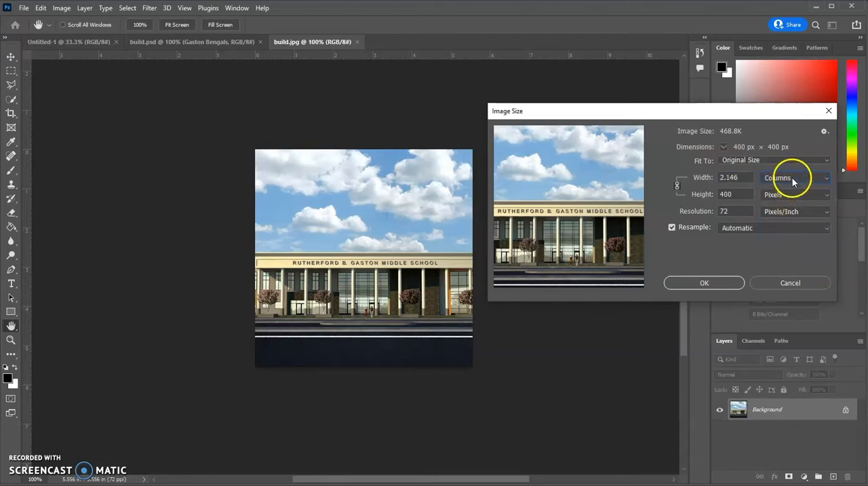
{"action": "left_click", "coordinate": [793, 179]}
{"action": "left_click", "coordinate": [773, 244], "text": "shift"}
{"action": "left_click", "coordinate": [787, 195]}
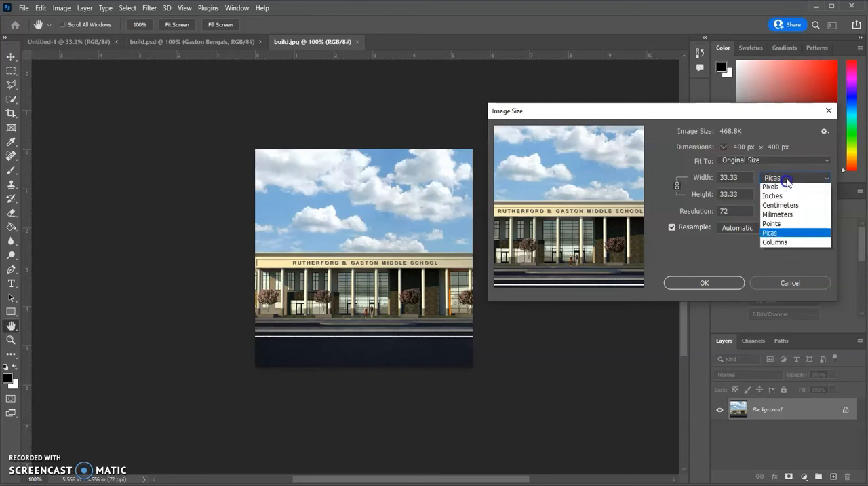
{"action": "left_click", "coordinate": [779, 232]}
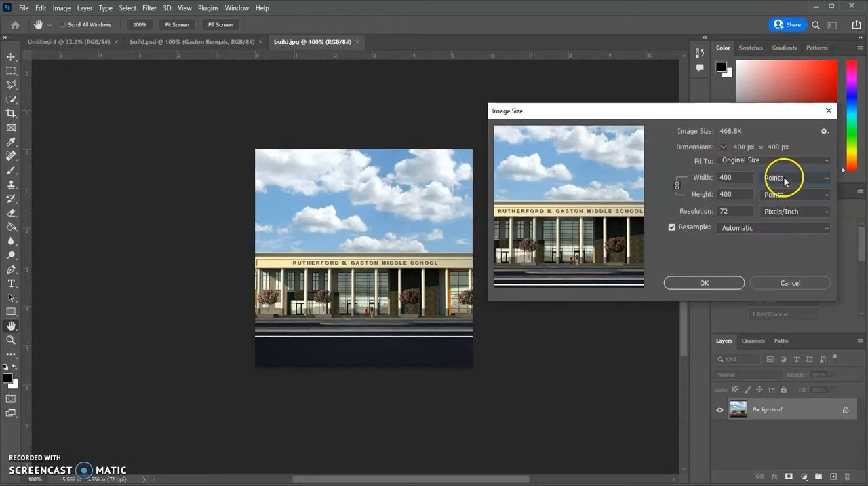
{"action": "left_click", "coordinate": [784, 177]}
{"action": "left_click", "coordinate": [784, 225]}
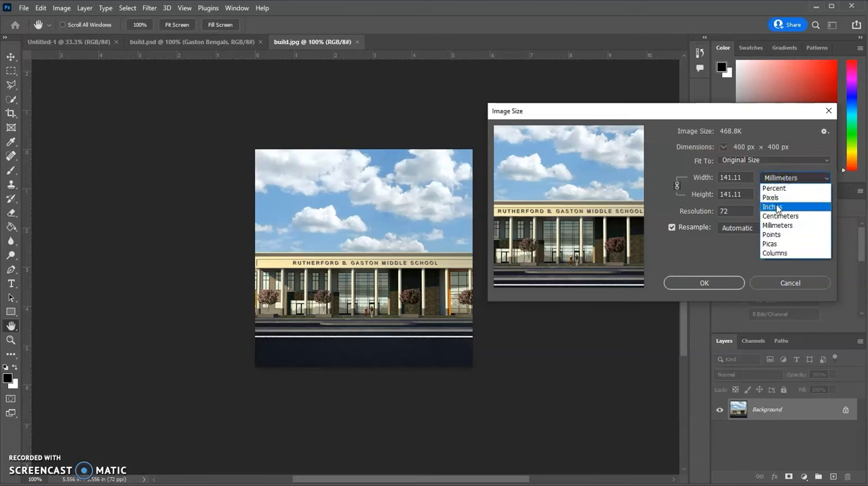
- Set the image width unit to inches and apply the Image Size settings
{"action": "left_click", "coordinate": [777, 207]}
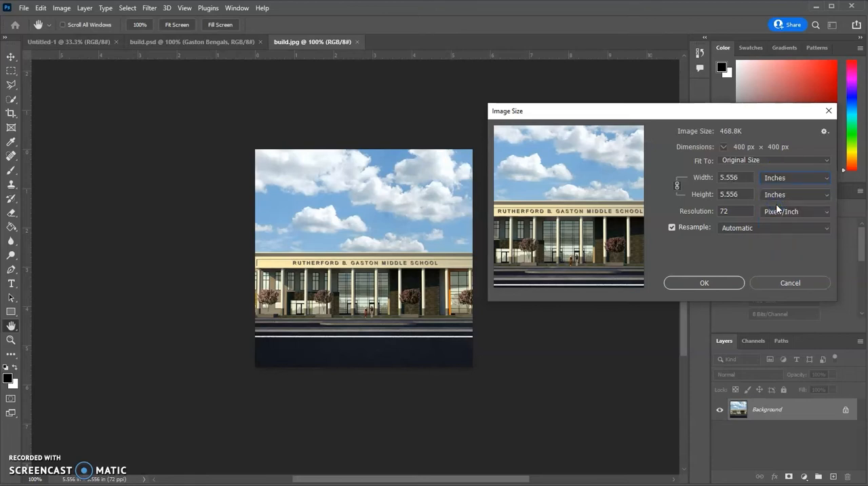
{"action": "left_click_drag", "start_coordinate": [735, 212], "coordinate": [716, 211]}
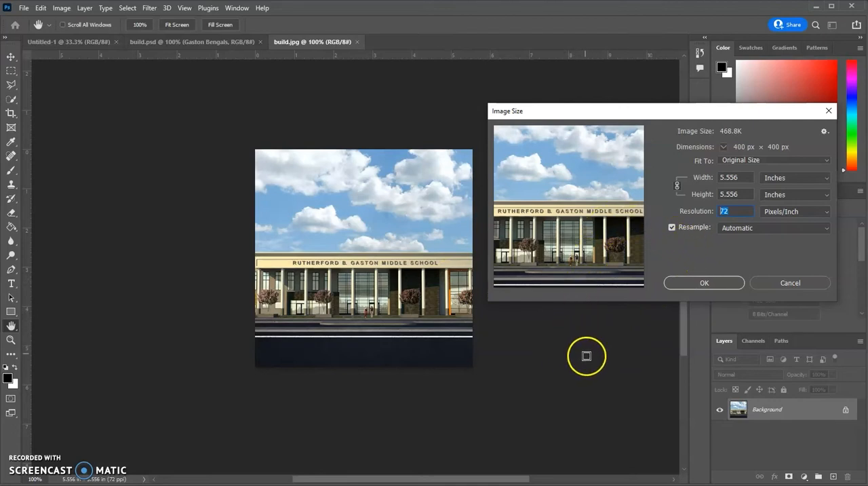
{"action": "left_click", "coordinate": [28, 232]}
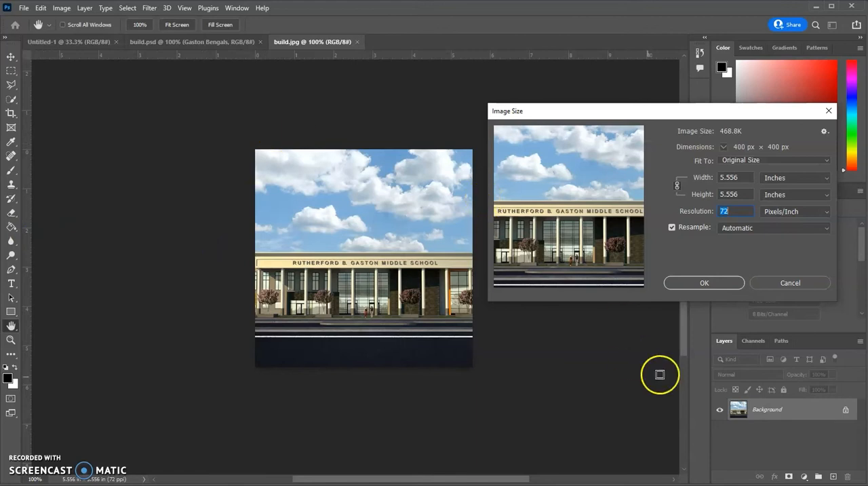
{"action": "left_click", "coordinate": [701, 283]}
- Place a vertical and a horizontal guide at about 1 inch and marquee-select the picture's upper-left one-inch square
{"action": "left_click_drag", "start_coordinate": [28, 278], "coordinate": [297, 278]}
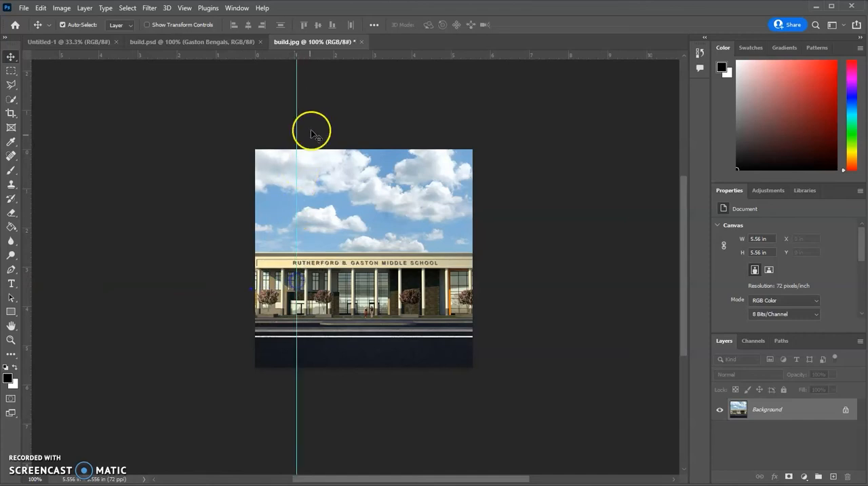
{"action": "left_click_drag", "start_coordinate": [323, 55], "coordinate": [328, 189]}
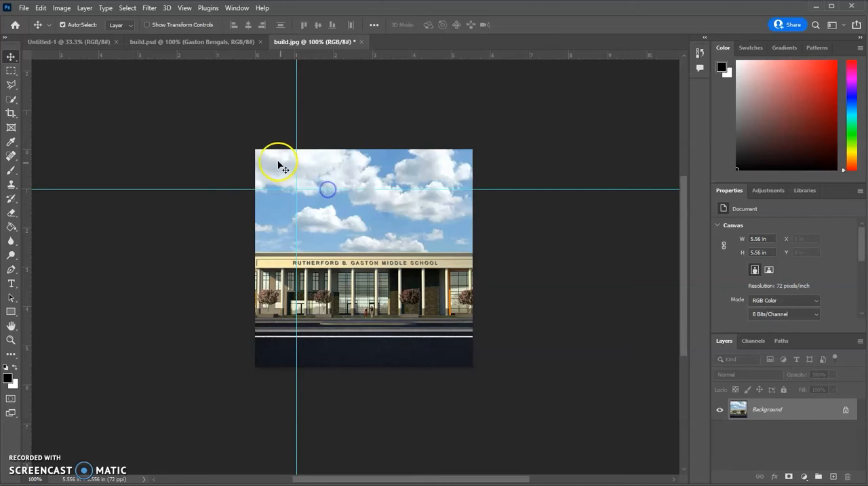
{"action": "left_click", "coordinate": [11, 71]}
{"action": "left_click_drag", "start_coordinate": [256, 151], "coordinate": [295, 188]}
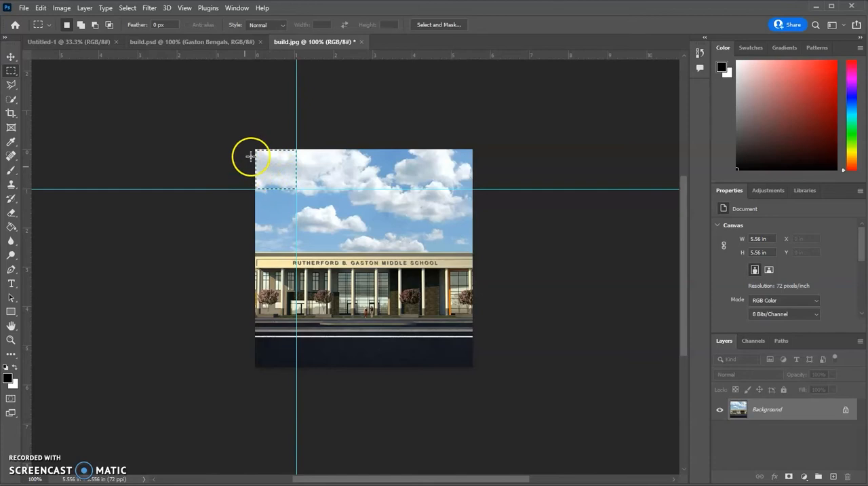
- Deselect the one-inch square and remove both guides from the picture
{"action": "left_click", "coordinate": [232, 137]}
{"action": "left_click", "coordinate": [287, 128]}
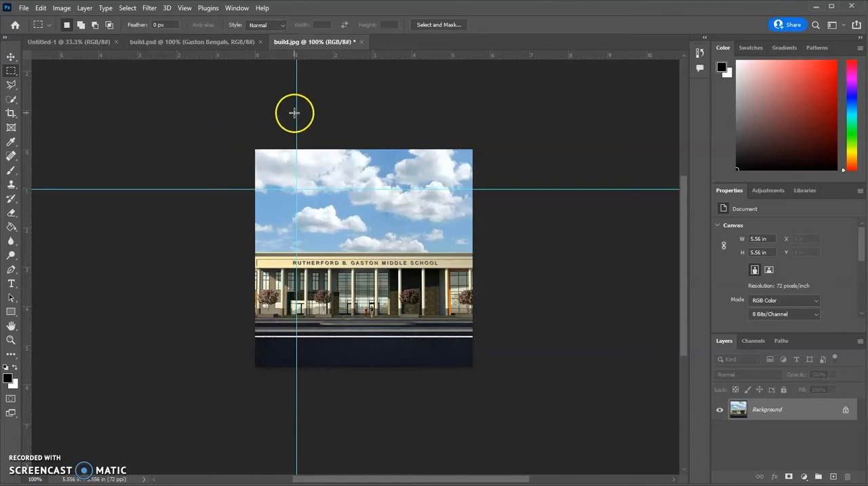
{"action": "left_click", "coordinate": [11, 56]}
{"action": "left_click_drag", "start_coordinate": [297, 98], "coordinate": [11, 155]}
{"action": "left_click_drag", "start_coordinate": [111, 188], "coordinate": [142, 54]}
- In Image Size, set the width to 10 inches, unlink the aspect ratio and set the height to 4 inches
{"action": "left_click", "coordinate": [61, 7]}
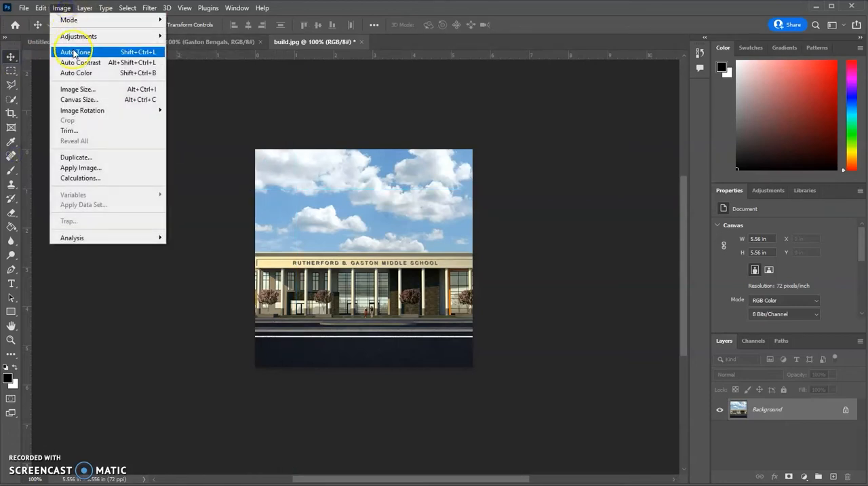
{"action": "left_click", "coordinate": [76, 90]}
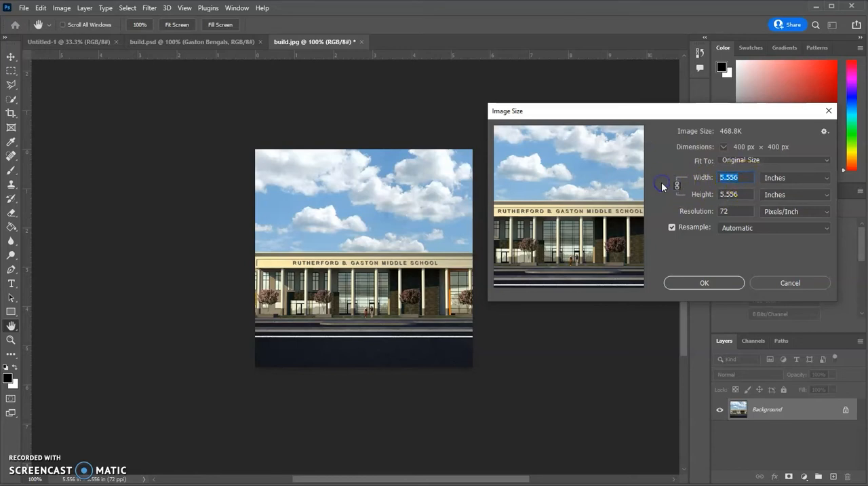
{"action": "type", "text": "10"}
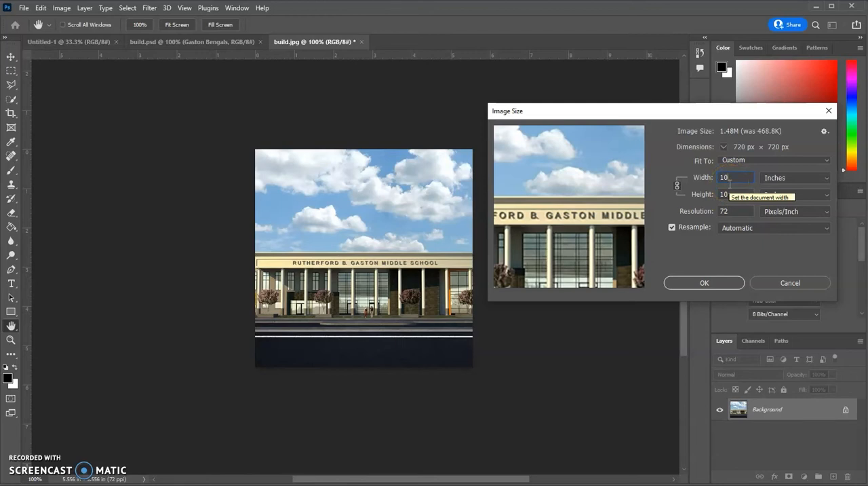
{"action": "left_click", "coordinate": [677, 187]}
{"action": "left_click", "coordinate": [723, 194]}
{"action": "type", "text": "4"}
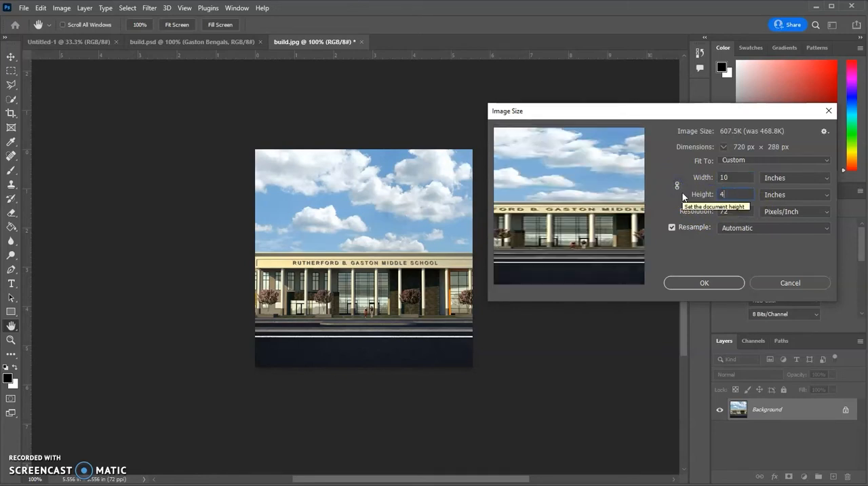
- Try a height of 200 inches and a resolution of 300 pixels/inch, and discard the Image Size changes
{"action": "left_click", "coordinate": [677, 192]}
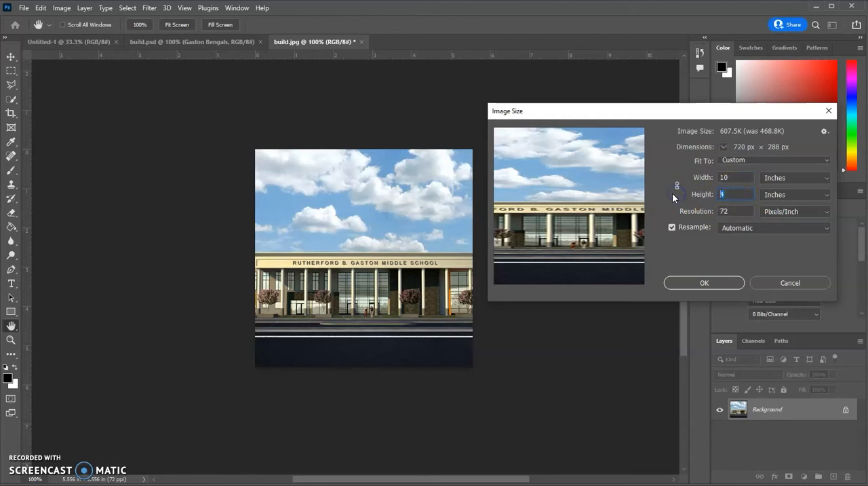
{"action": "type", "text": "200"}
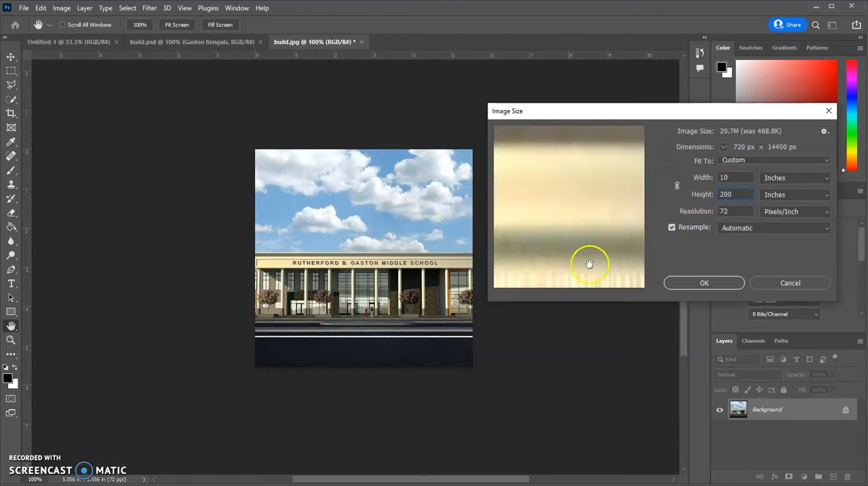
{"action": "left_click", "coordinate": [546, 279]}
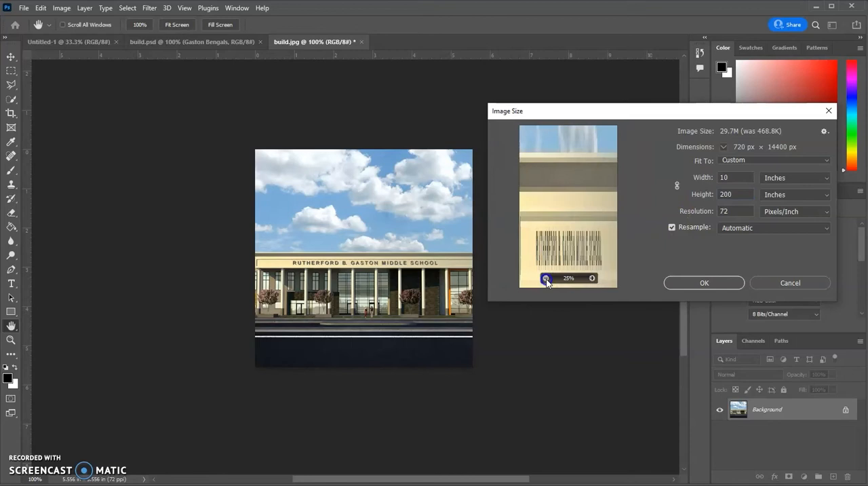
{"action": "left_click", "coordinate": [547, 279]}
{"action": "left_click", "coordinate": [530, 219]}
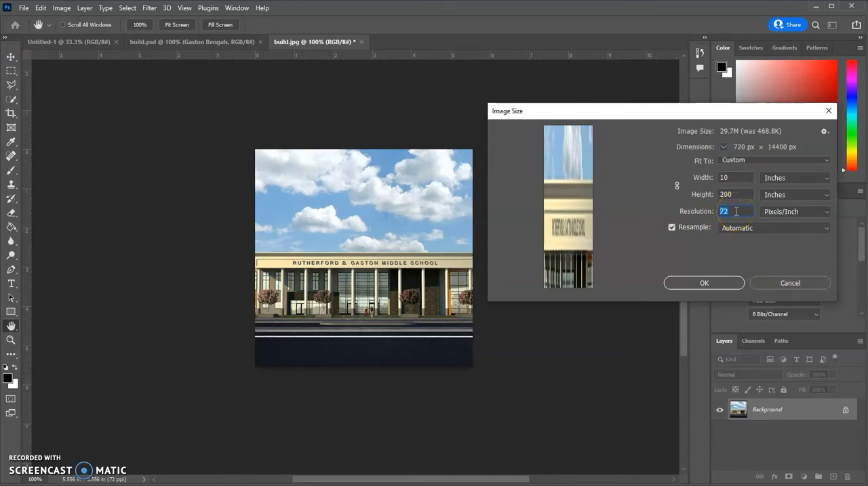
{"action": "type", "text": "300"}
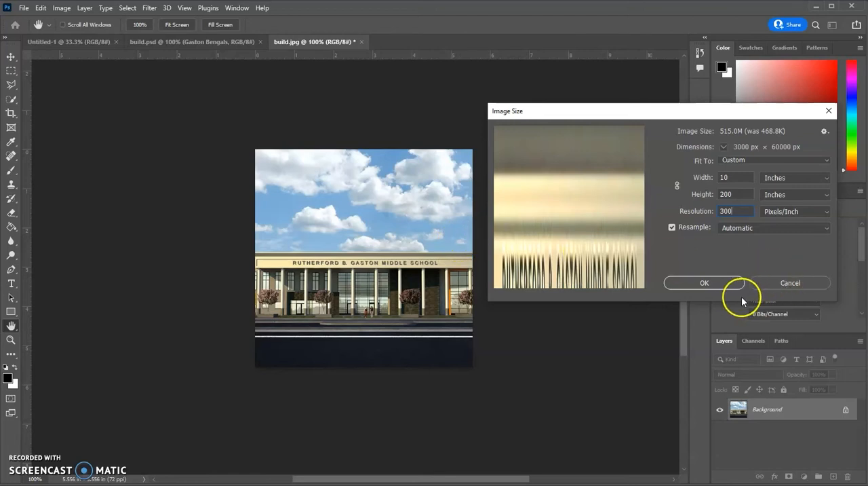
{"action": "left_click", "coordinate": [782, 283]}
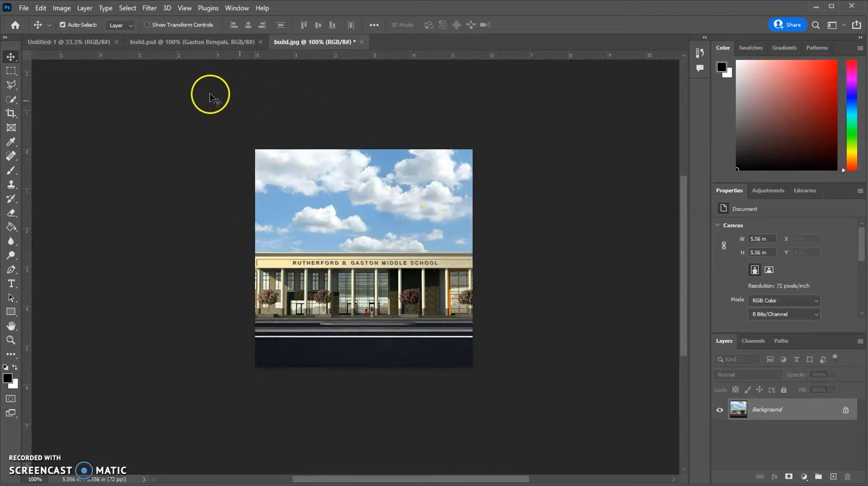
- Enlarge the canvas to 6 by 6 inches around the centred picture
{"action": "left_click", "coordinate": [63, 8]}
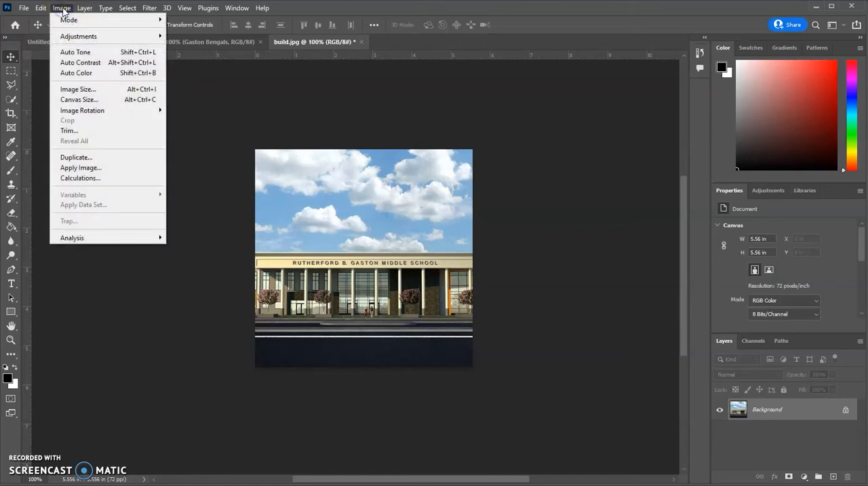
{"action": "left_click", "coordinate": [79, 102]}
{"action": "left_click_drag", "start_coordinate": [92, 55], "coordinate": [611, 108]}
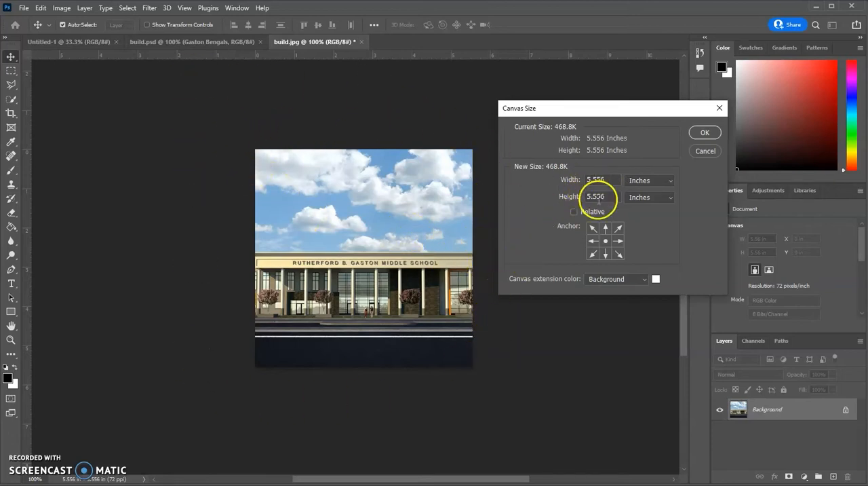
{"action": "left_click", "coordinate": [552, 179]}
{"action": "type", "text": "6"}
{"action": "left_click", "coordinate": [549, 198]}
{"action": "type", "text": "6"}
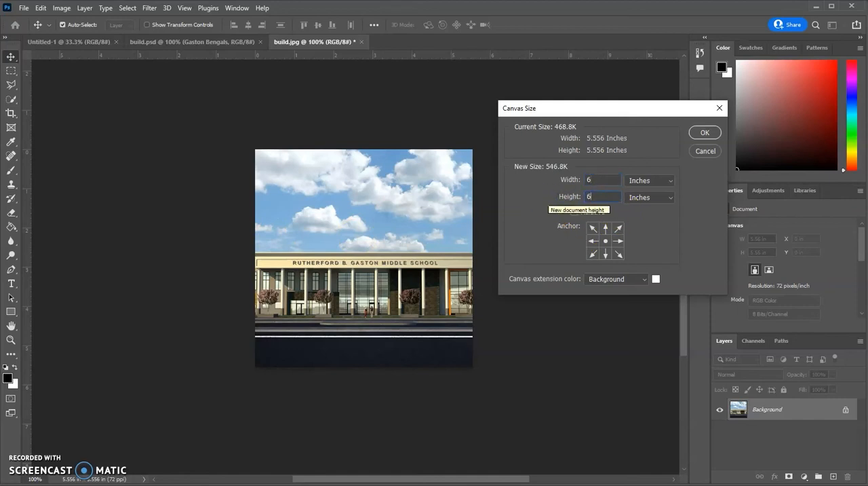
{"action": "left_click", "coordinate": [706, 133]}
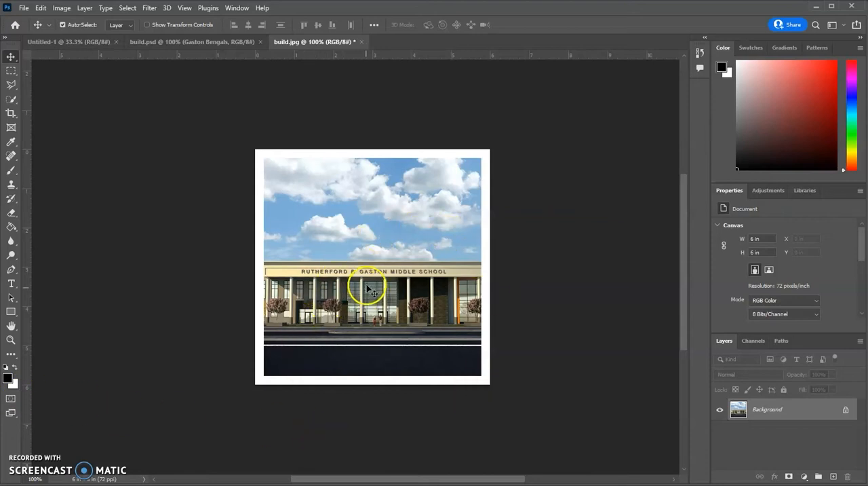
{"action": "left_click", "coordinate": [15, 387]}
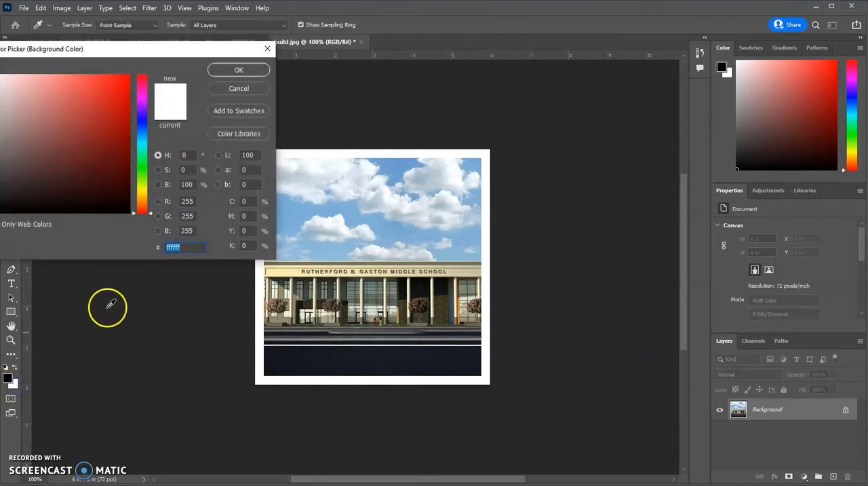
{"action": "left_click_drag", "start_coordinate": [136, 50], "coordinate": [175, 43]}
{"action": "left_click_drag", "start_coordinate": [181, 129], "coordinate": [183, 118]}
{"action": "left_click_drag", "start_coordinate": [160, 89], "coordinate": [168, 70]}
{"action": "left_click", "coordinate": [259, 83]}
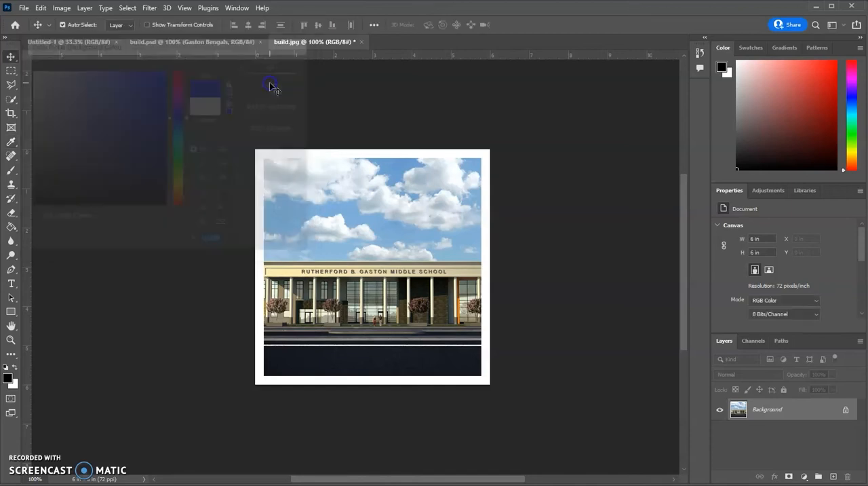
- Open the background color for editing and try a vivid blue, 1217f3
{"action": "left_click", "coordinate": [15, 388]}
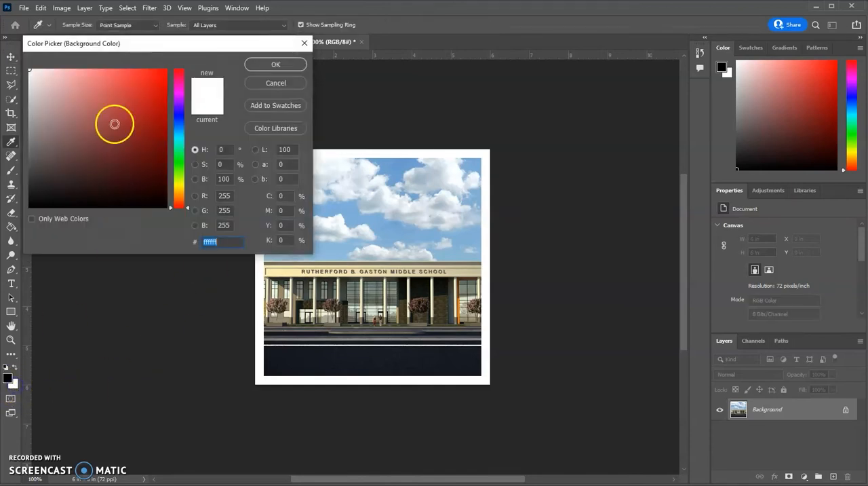
{"action": "left_click_drag", "start_coordinate": [135, 43], "coordinate": [164, 58]}
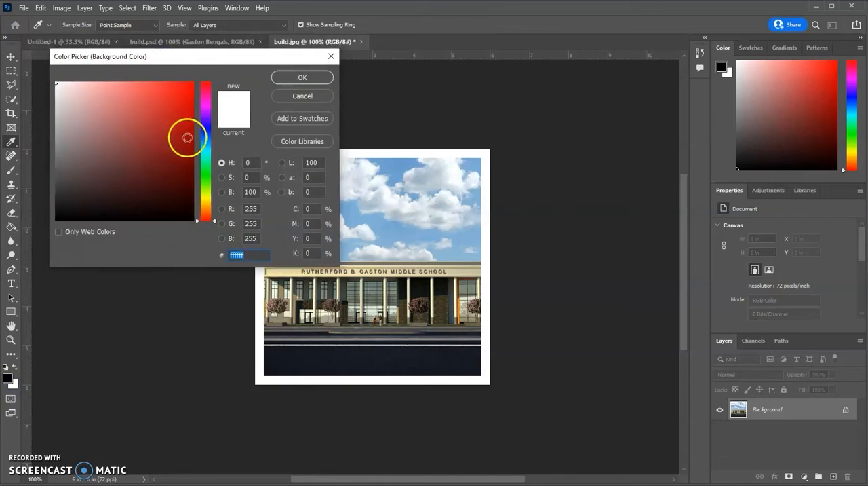
{"action": "left_click", "coordinate": [198, 180]}
{"action": "left_click_drag", "start_coordinate": [197, 182], "coordinate": [207, 127]}
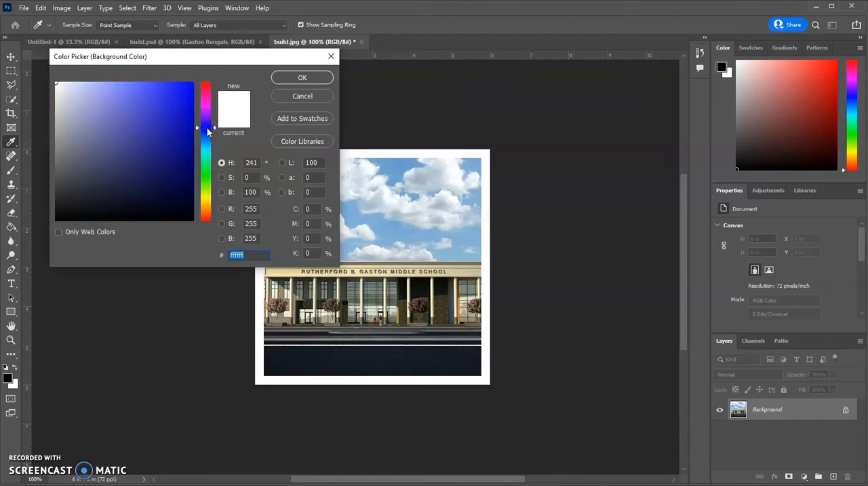
{"action": "left_click", "coordinate": [183, 88]}
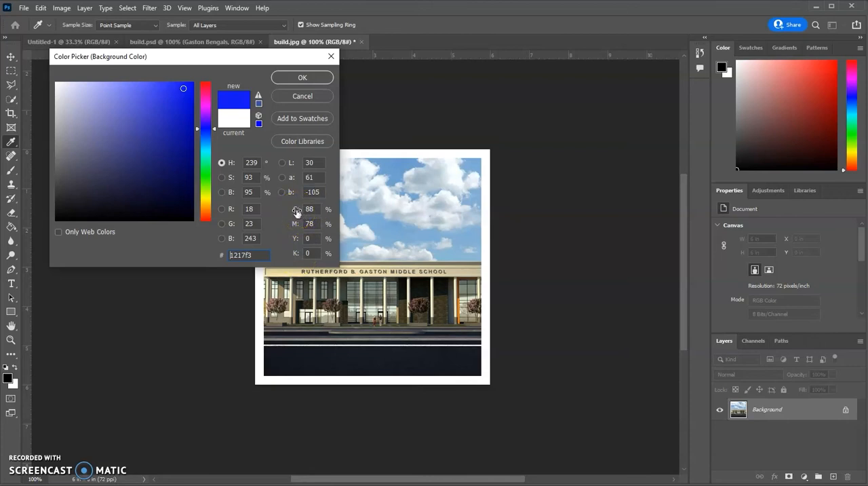
- Try a pure cyan background color by setting magenta to 0% and cyan to 100%
{"action": "left_click", "coordinate": [312, 222]}
{"action": "type", "text": "0"}
{"action": "left_click", "coordinate": [297, 209]}
{"action": "type", "text": "100"}
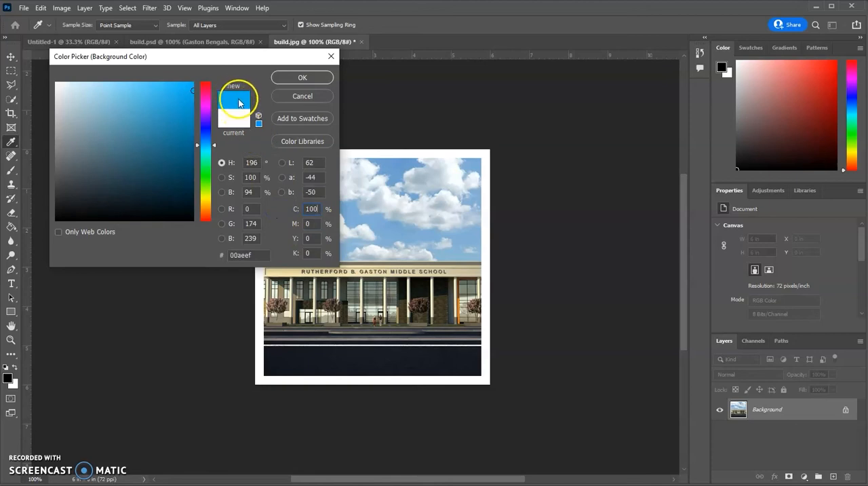
- Try a pure magenta background color by setting cyan to 0% and magenta to 100%
{"action": "double_click", "coordinate": [314, 209]}
{"action": "type", "text": "0"}
{"action": "double_click", "coordinate": [310, 224]}
{"action": "type", "text": "100"}
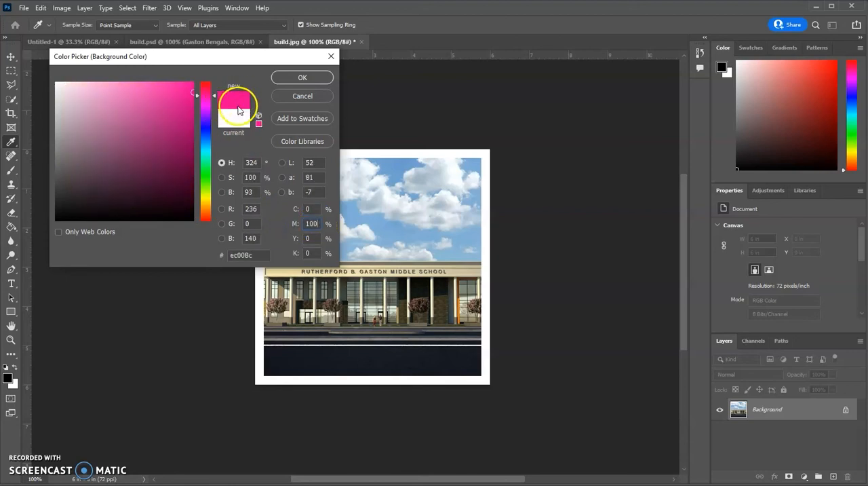
- Try a pure yellow background color by setting magenta to 0% and yellow to 100%
{"action": "double_click", "coordinate": [312, 224]}
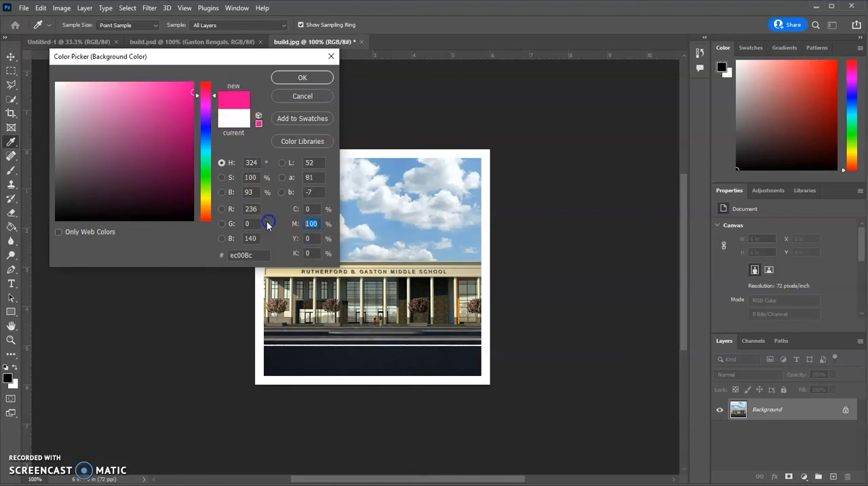
{"action": "type", "text": "0"}
{"action": "double_click", "coordinate": [307, 238]}
{"action": "type", "text": "100"}
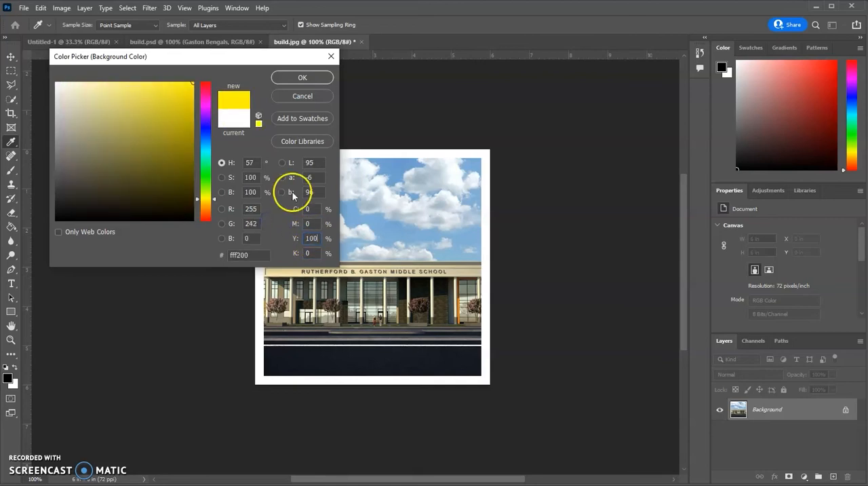
- Try a black background color by setting black to 100% and yellow to 0%
{"action": "left_click", "coordinate": [316, 253]}
{"action": "type", "text": "100"}
{"action": "double_click", "coordinate": [309, 238]}
{"action": "type", "text": "0"}
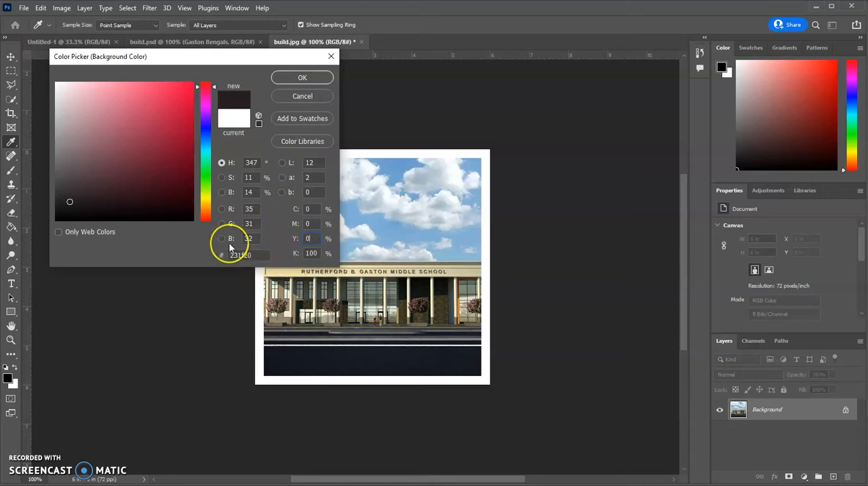
- Try a medium blue background color, 183acb, and examine its RGB and hex values
{"action": "left_click", "coordinate": [207, 132]}
{"action": "left_click", "coordinate": [188, 91]}
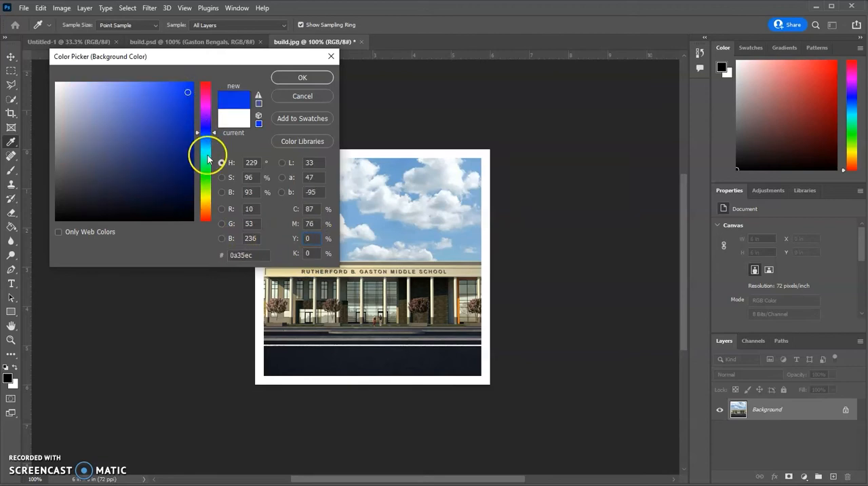
{"action": "left_click", "coordinate": [272, 223]}
{"action": "mouse_move", "coordinate": [192, 115]}
{"action": "left_mouse_down"}
{"action": "mouse_move", "coordinate": [161, 140]}
{"action": "mouse_move", "coordinate": [177, 110]}
{"action": "left_mouse_up"}
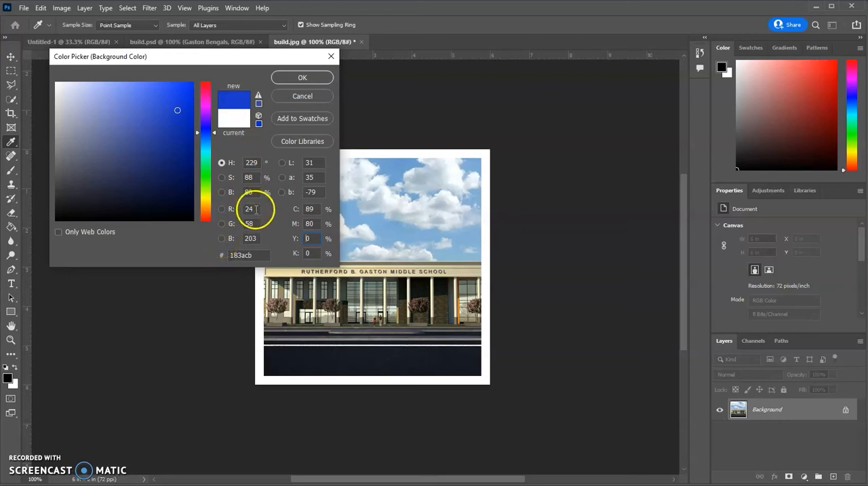
{"action": "left_click_drag", "start_coordinate": [257, 209], "coordinate": [221, 239]}
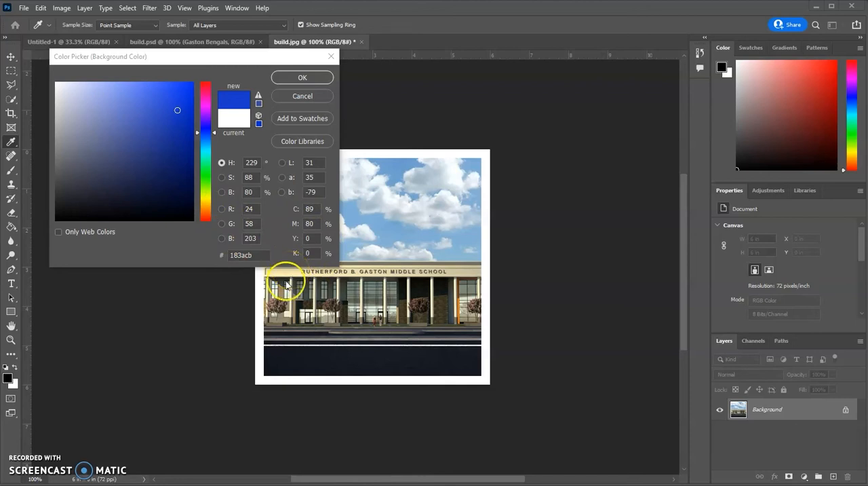
{"action": "left_click", "coordinate": [219, 257]}
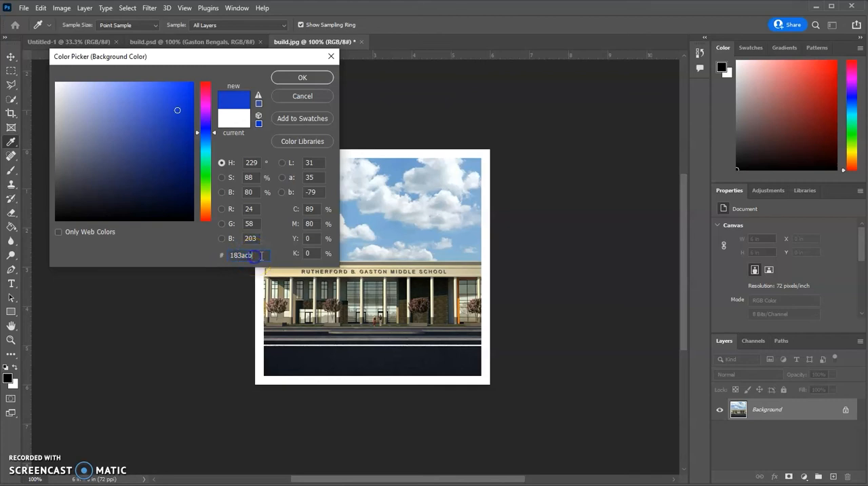
- Copy the hex code 183acb, paste it over a light red, f26464, and discard the background color changes
{"action": "left_click", "coordinate": [251, 256]}
{"action": "left_click_drag", "start_coordinate": [262, 254], "coordinate": [204, 249]}
{"action": "key", "text": "ctrl+c"}
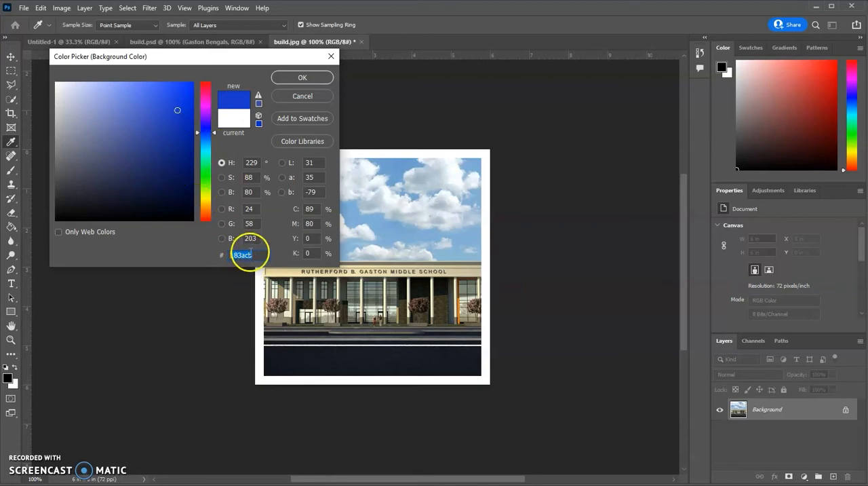
{"action": "left_click", "coordinate": [257, 255]}
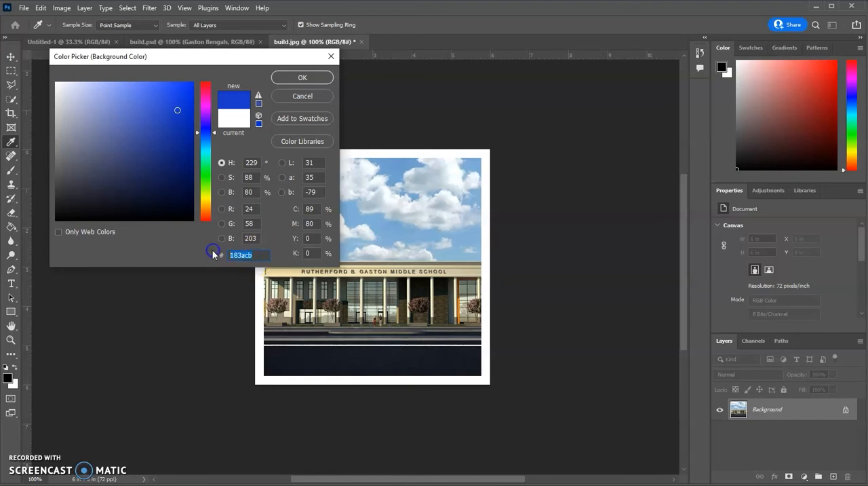
{"action": "type", "text": "dc3232"}
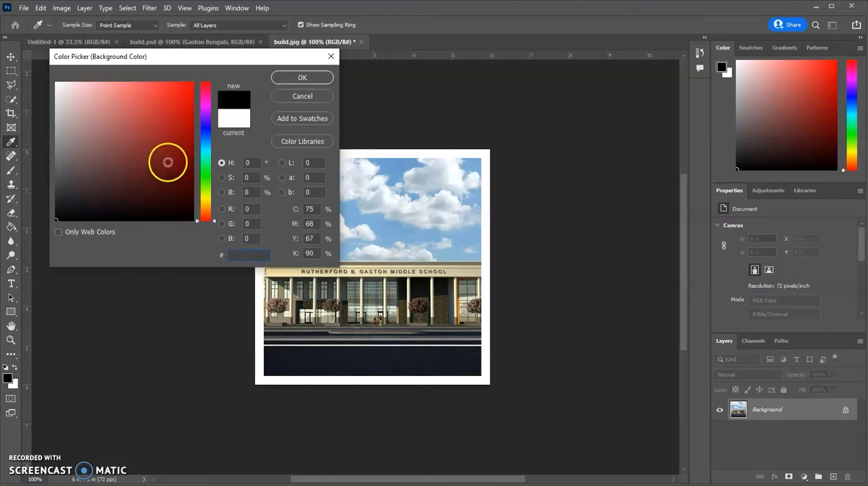
{"action": "left_click", "coordinate": [136, 89]}
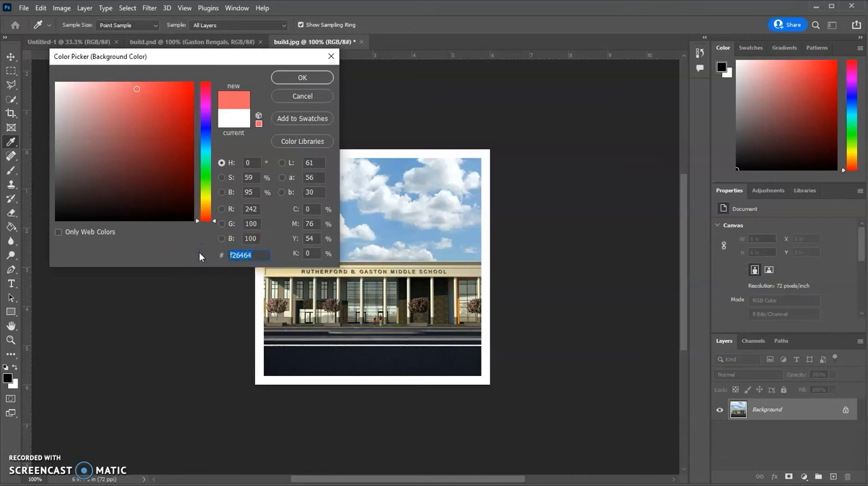
{"action": "key", "text": "ctrl+v"}
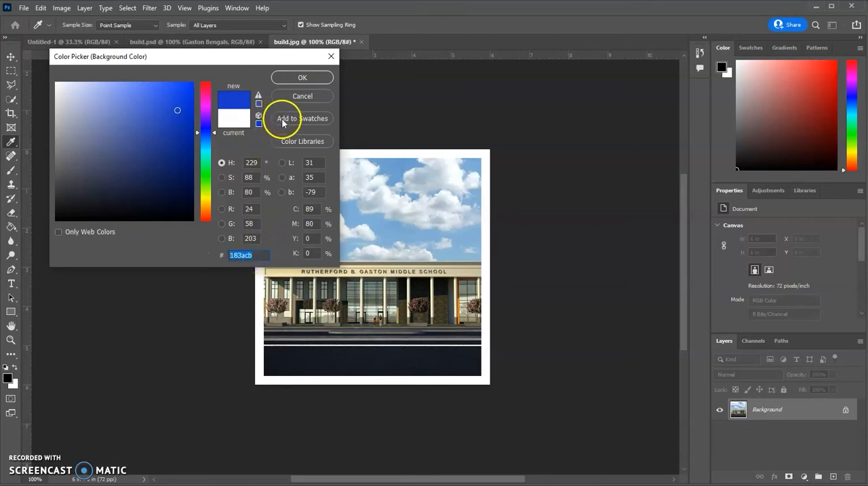
{"action": "left_click", "coordinate": [299, 96]}
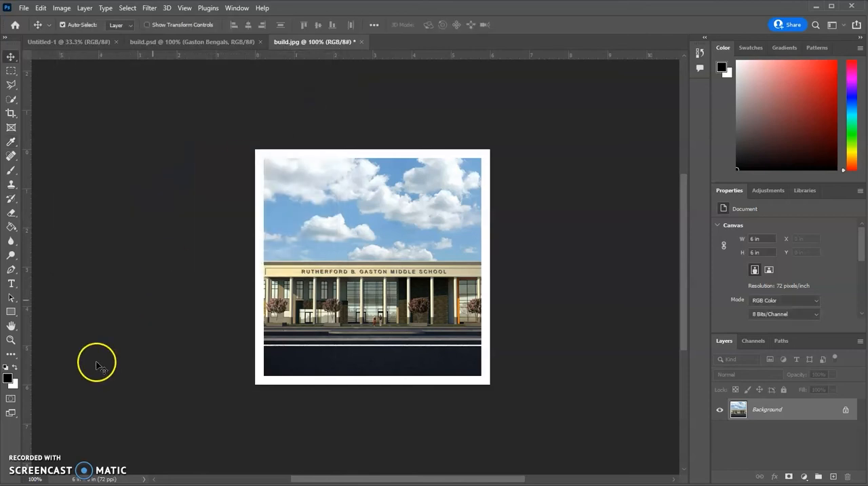
- Set the background color to a bright, saturated blue
{"action": "left_click", "coordinate": [13, 382]}
{"action": "left_click", "coordinate": [202, 144]}
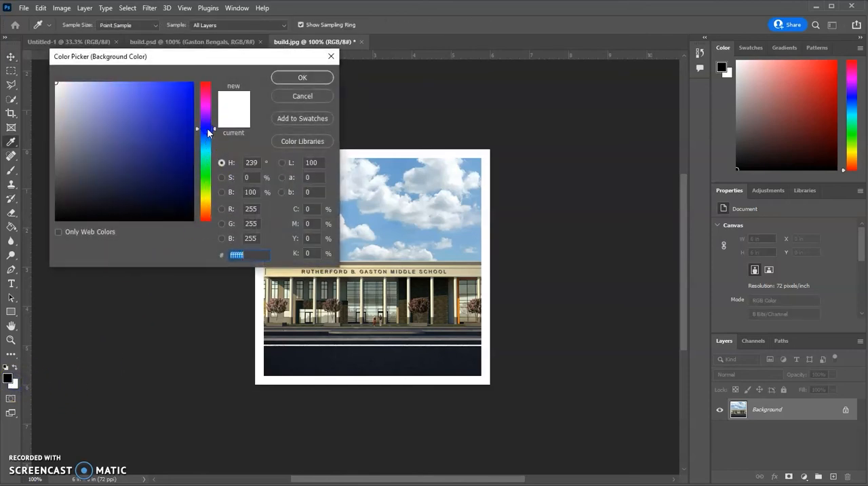
{"action": "left_click", "coordinate": [187, 90]}
{"action": "left_click", "coordinate": [280, 77]}
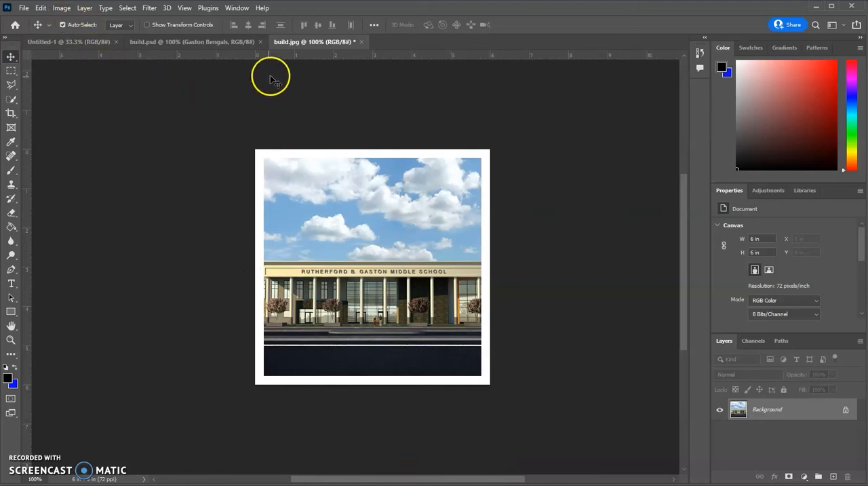
- Enlarge the canvas to 10 by 10 inches around the centred picture, using the background color for the extension
{"action": "left_click", "coordinate": [61, 8]}
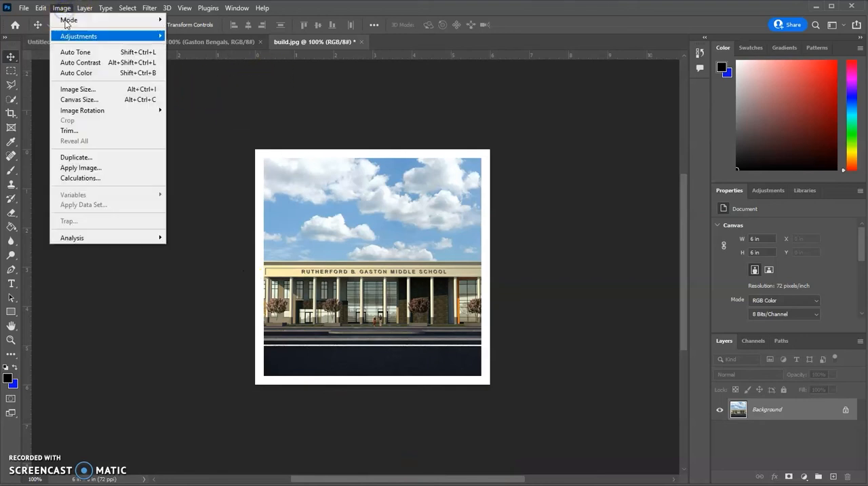
{"action": "left_click", "coordinate": [77, 100]}
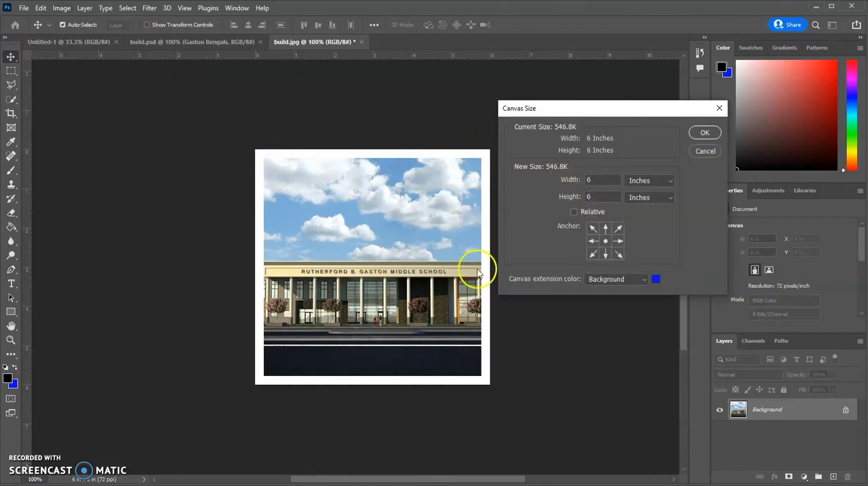
{"action": "double_click", "coordinate": [609, 181]}
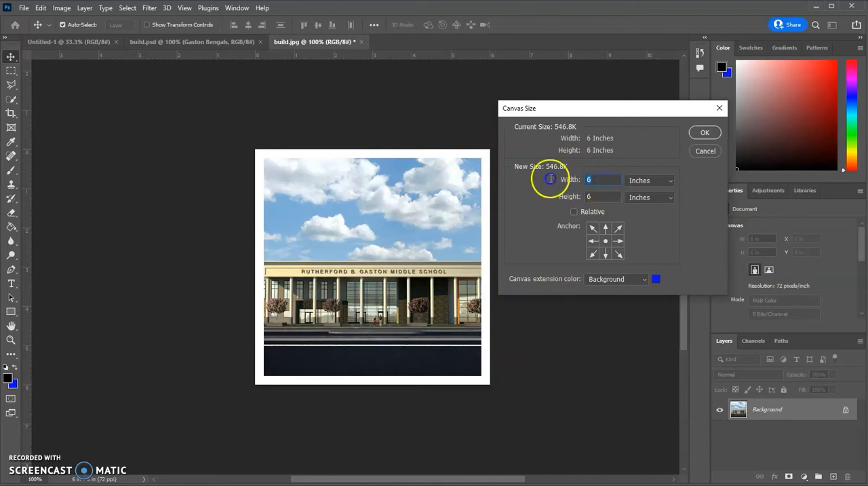
{"action": "type", "text": "10"}
{"action": "double_click", "coordinate": [601, 196]}
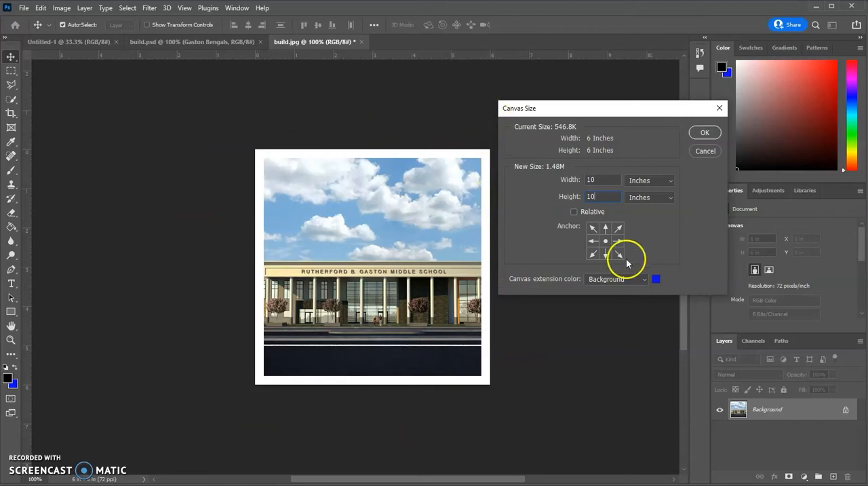
{"action": "left_click", "coordinate": [704, 134]}
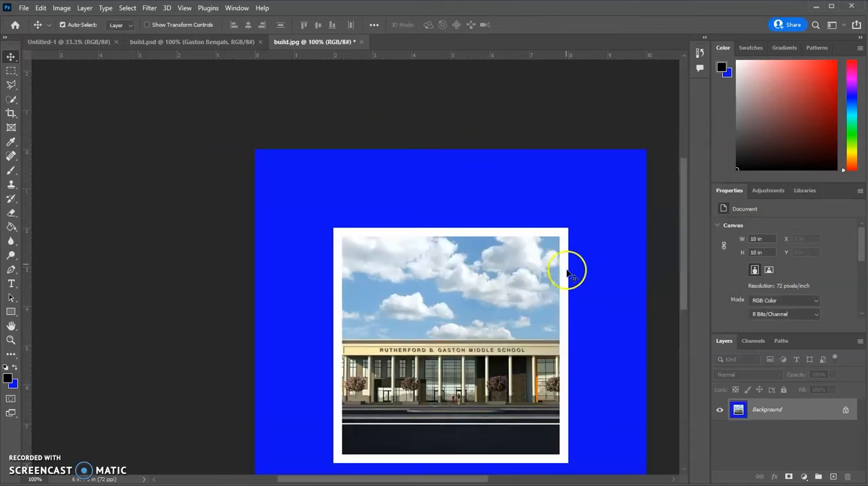
{"action": "scroll", "coordinate": [569, 274], "scroll_direction": "down", "scroll_amount": 3}
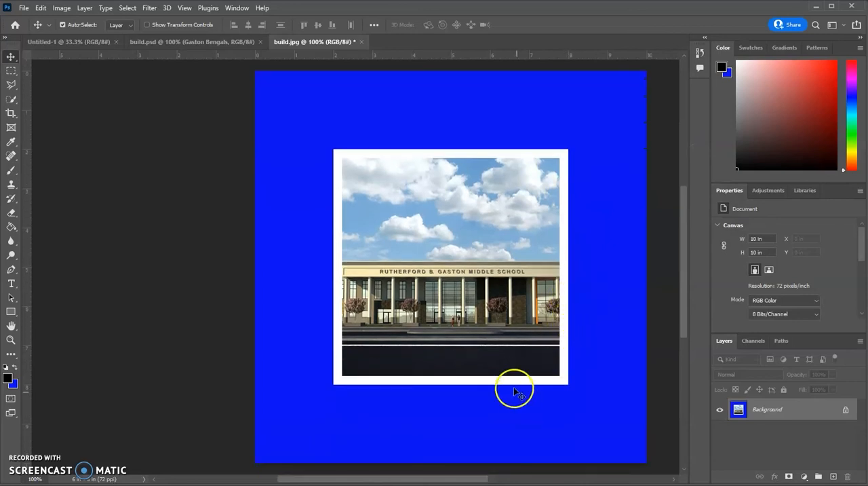
{"action": "left_click_drag", "start_coordinate": [430, 479], "coordinate": [455, 478]}
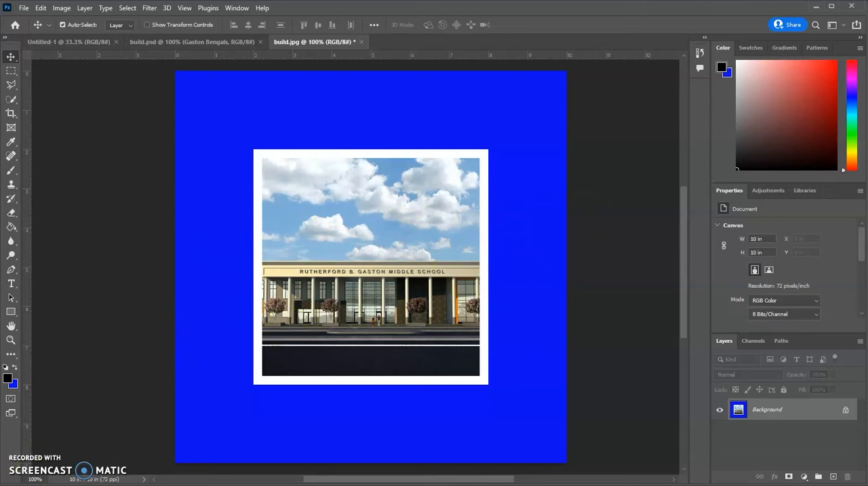
{"action": "scroll", "coordinate": [355, 266], "scroll_direction": "right", "scroll_amount": 1}
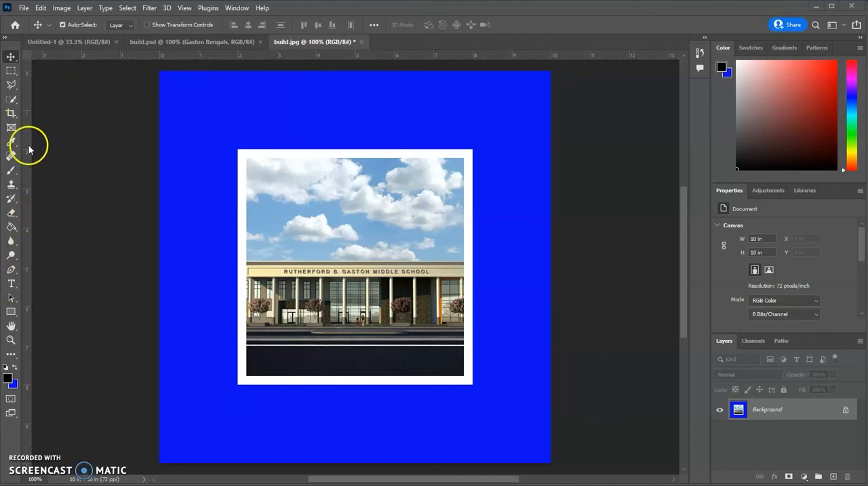
- Hide the rulers and show them again
{"action": "left_click", "coordinate": [184, 8]}
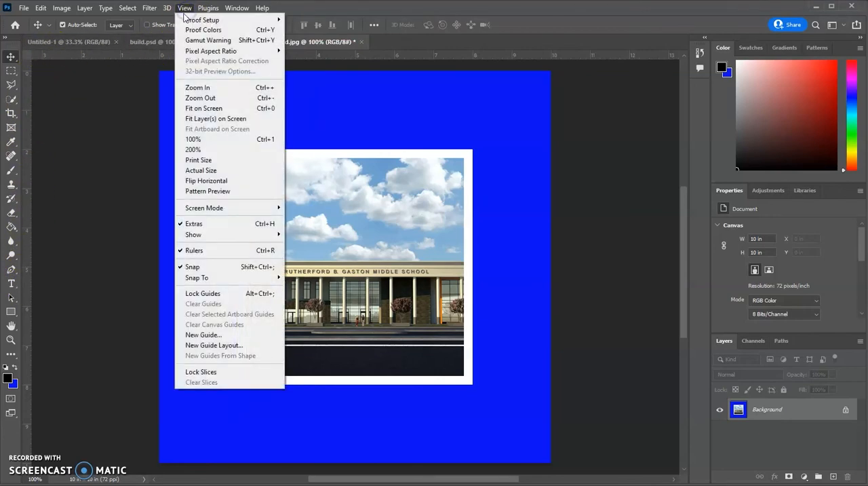
{"action": "left_click", "coordinate": [203, 251]}
{"action": "left_click", "coordinate": [186, 8]}
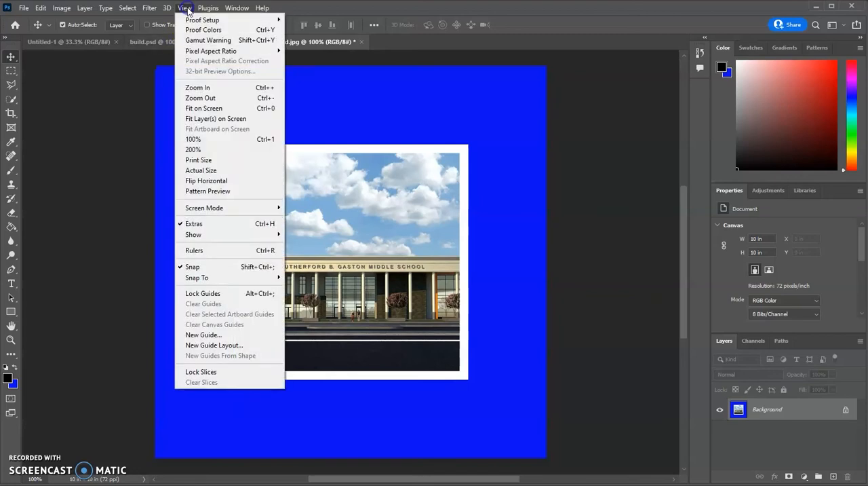
{"action": "left_click", "coordinate": [196, 251]}
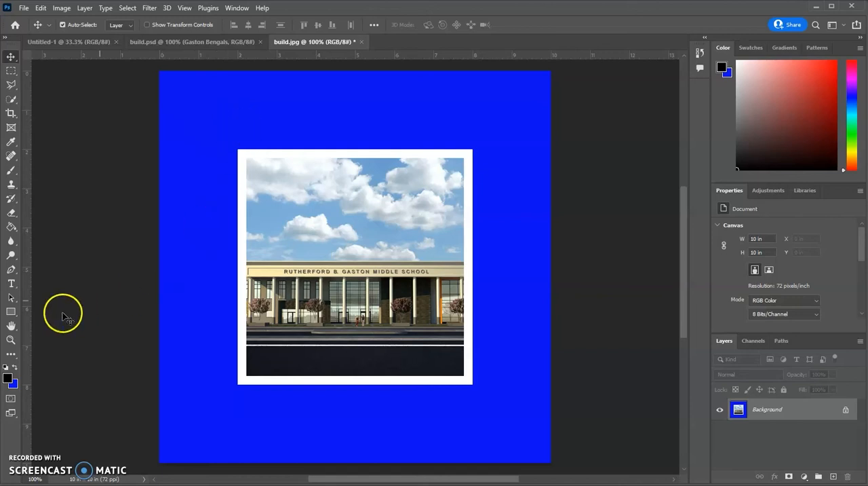
- Add horizontal text above the picture reading "Gaston" on one line and "Bengals" on the line below
{"action": "left_click", "coordinate": [12, 288]}
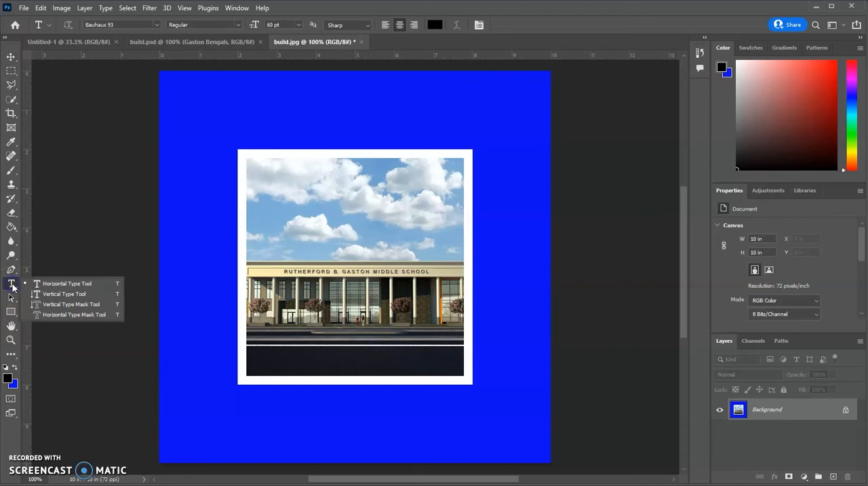
{"action": "left_click", "coordinate": [273, 123]}
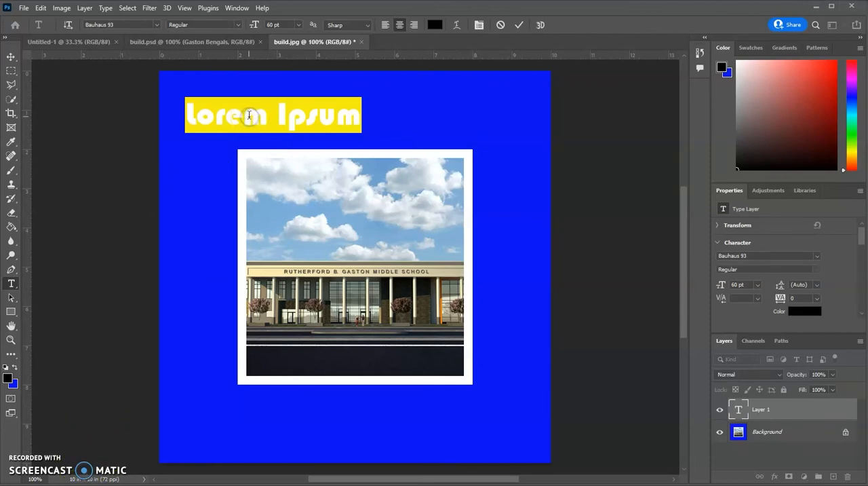
{"action": "type", "text": "r"}
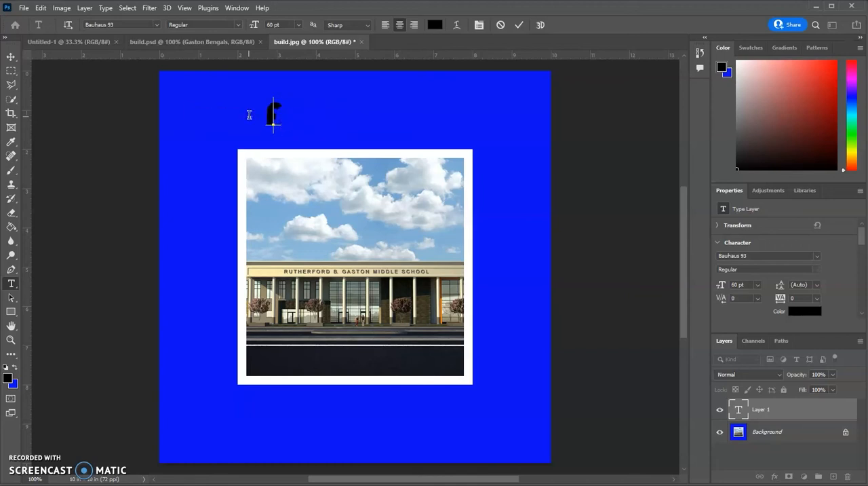
{"action": "type", "text": "aston"}
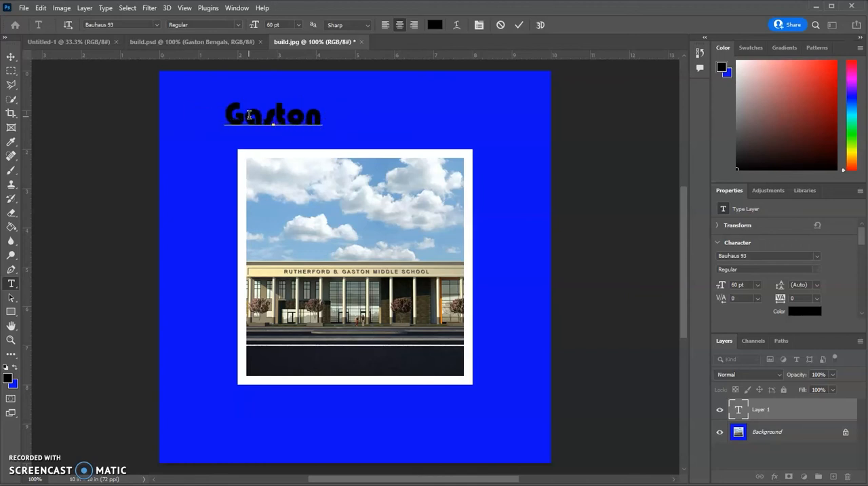
{"action": "type", "text": "Bengals"}
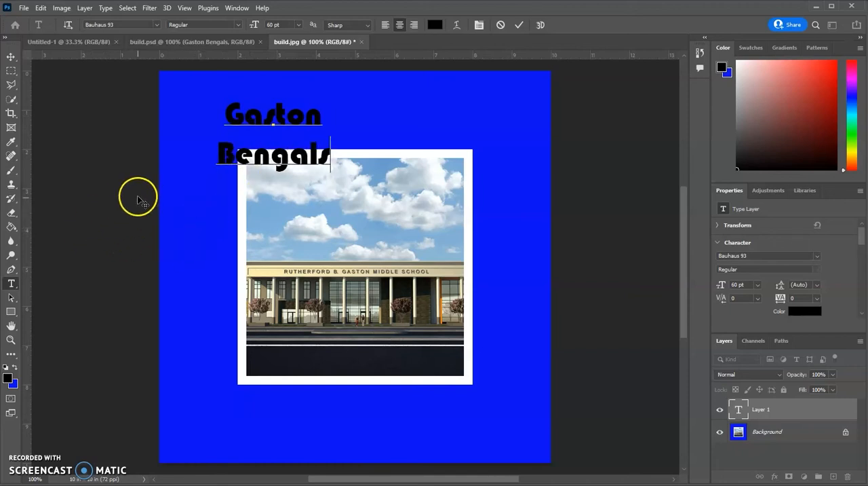
- Move the Gaston Bengals title up and over so it sits roughly centred above the picture
{"action": "left_click", "coordinate": [10, 59]}
{"action": "left_click_drag", "start_coordinate": [260, 116], "coordinate": [331, 98]}
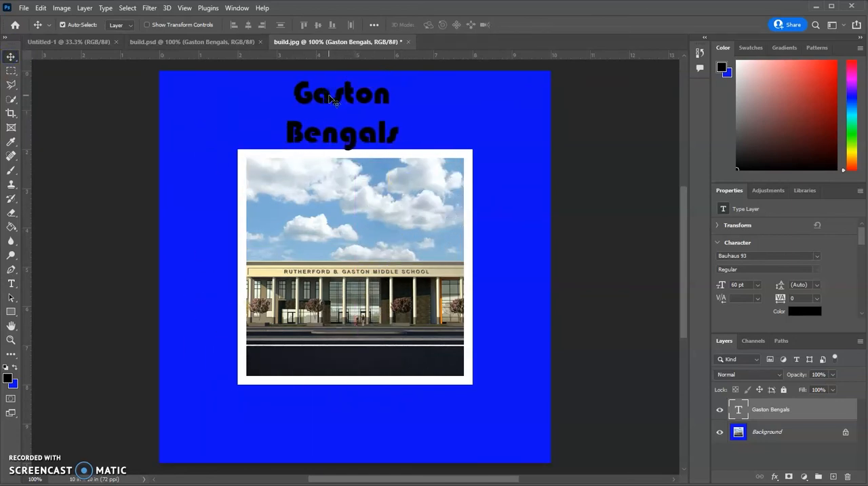
{"action": "left_click", "coordinate": [326, 112]}
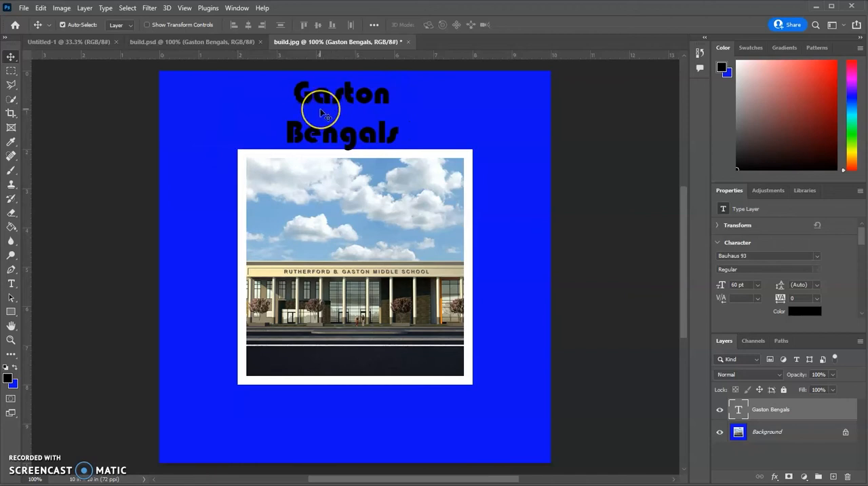
{"action": "left_click_drag", "start_coordinate": [326, 107], "coordinate": [324, 106]}
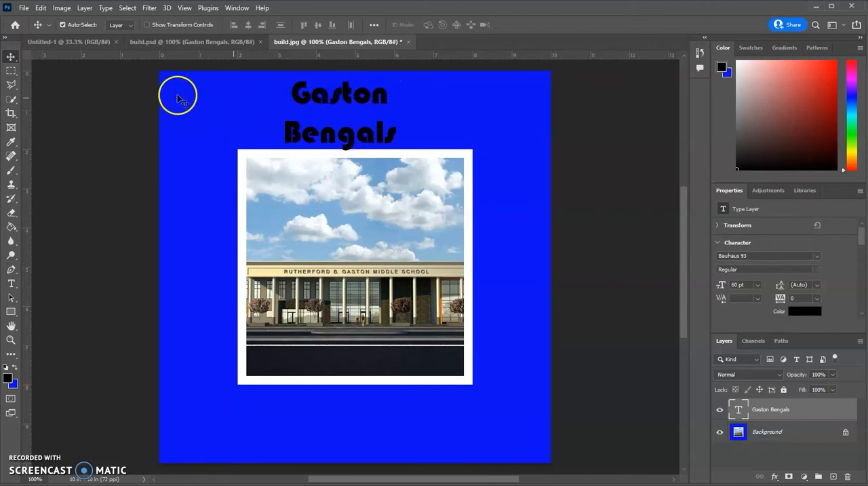
- Scale the title proportionally to about 156.5% and centre it horizontally on the canvas
{"action": "left_click", "coordinate": [60, 8]}
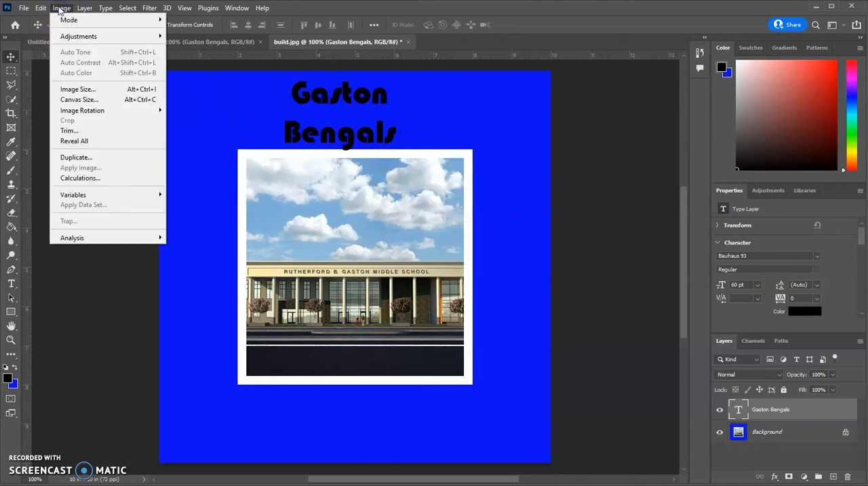
{"action": "mouse_move", "coordinate": [41, 9]}
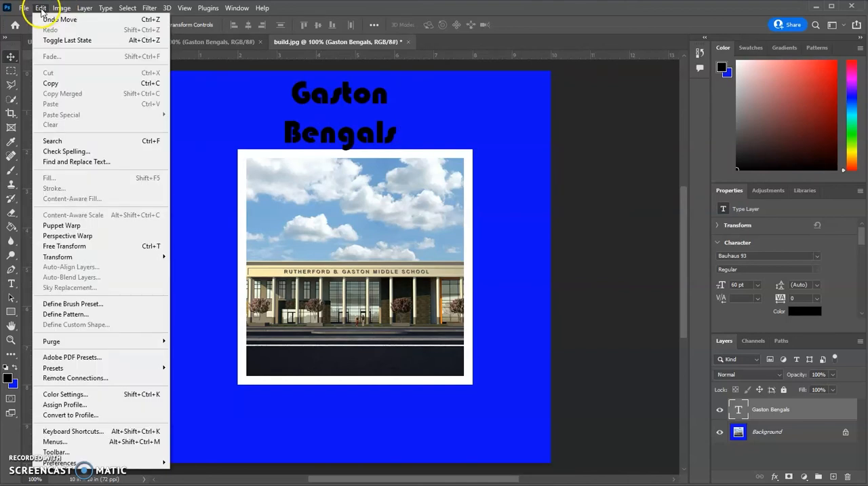
{"action": "mouse_move", "coordinate": [95, 259]}
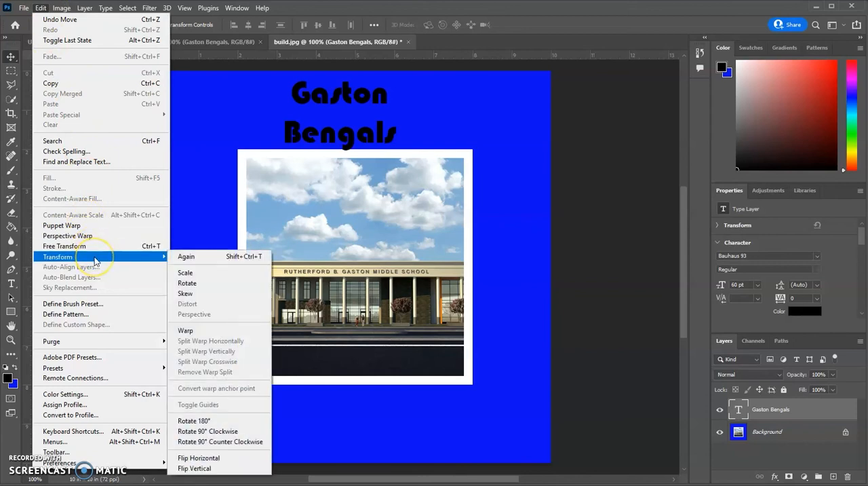
{"action": "left_click", "coordinate": [191, 272]}
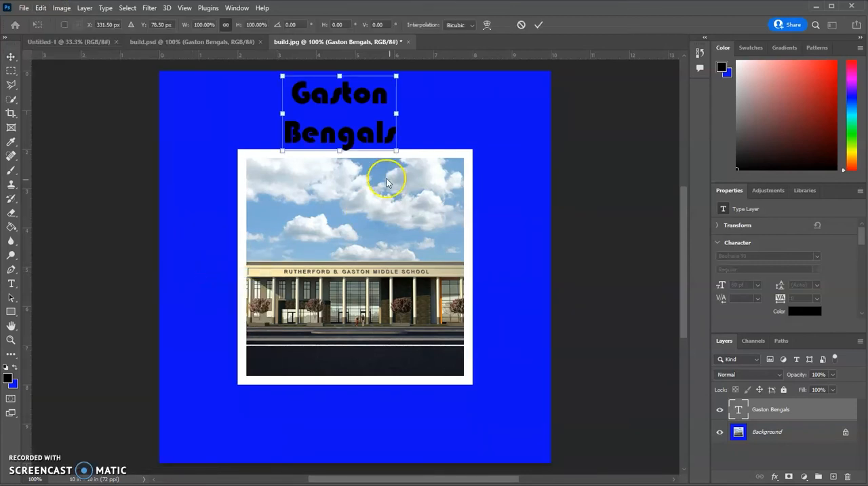
{"action": "left_click_drag", "start_coordinate": [396, 150], "coordinate": [465, 287]}
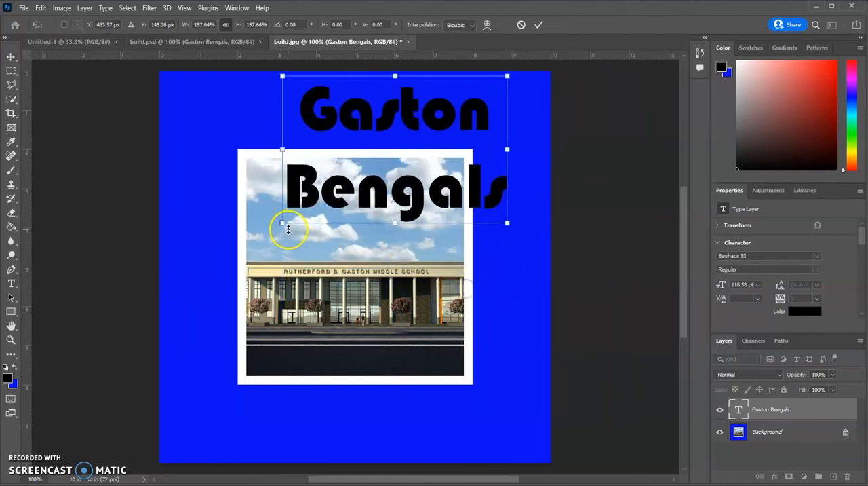
{"action": "mouse_move", "coordinate": [282, 223]}
{"action": "left_mouse_down"}
{"action": "mouse_move", "coordinate": [170, 306]}
{"action": "mouse_move", "coordinate": [227, 310]}
{"action": "mouse_move", "coordinate": [280, 224]}
{"action": "left_mouse_up"}
{"action": "left_click_drag", "start_coordinate": [505, 225], "coordinate": [455, 192]}
{"action": "mouse_move", "coordinate": [373, 175]}
{"action": "left_mouse_down"}
{"action": "mouse_move", "coordinate": [354, 180]}
{"action": "mouse_move", "coordinate": [375, 181]}
{"action": "mouse_move", "coordinate": [362, 181]}
{"action": "left_mouse_up"}
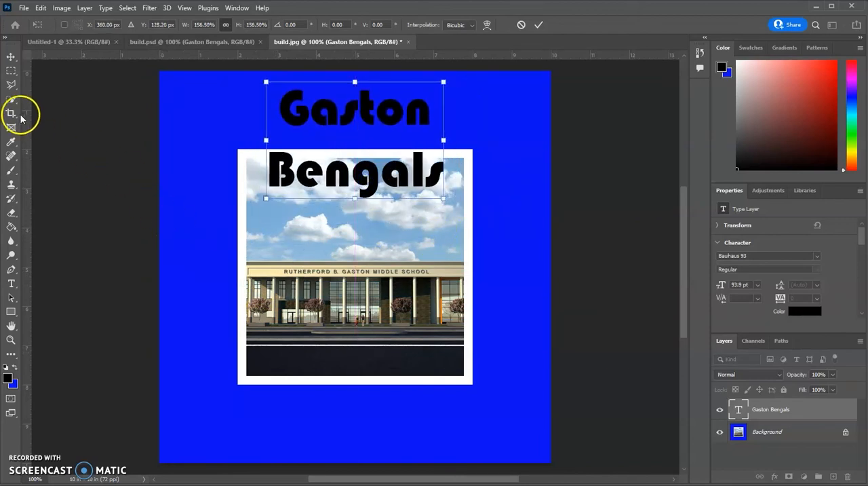
{"action": "left_click", "coordinate": [10, 60]}
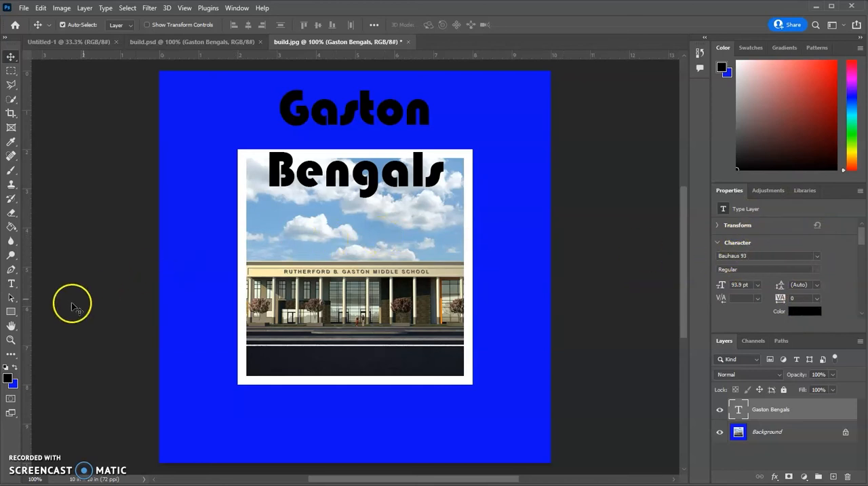
- Select the title text and change its font to Bernard MT Condensed
{"action": "left_click", "coordinate": [11, 285]}
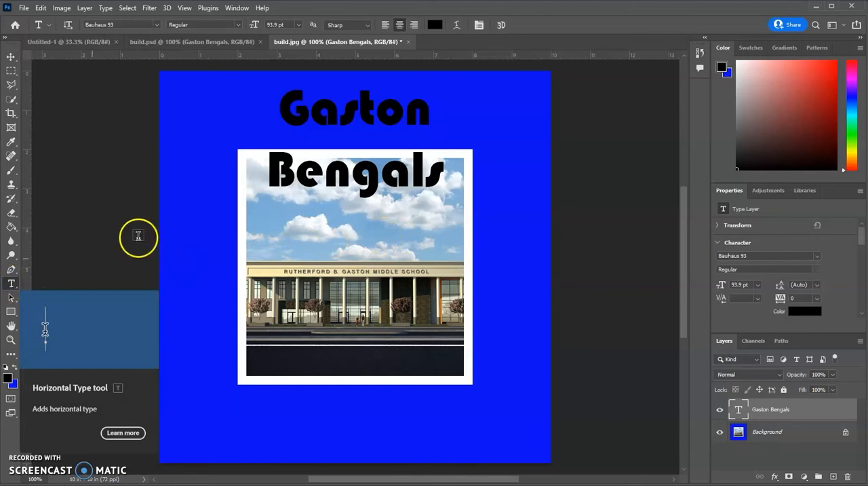
{"action": "left_click_drag", "start_coordinate": [287, 128], "coordinate": [450, 177]}
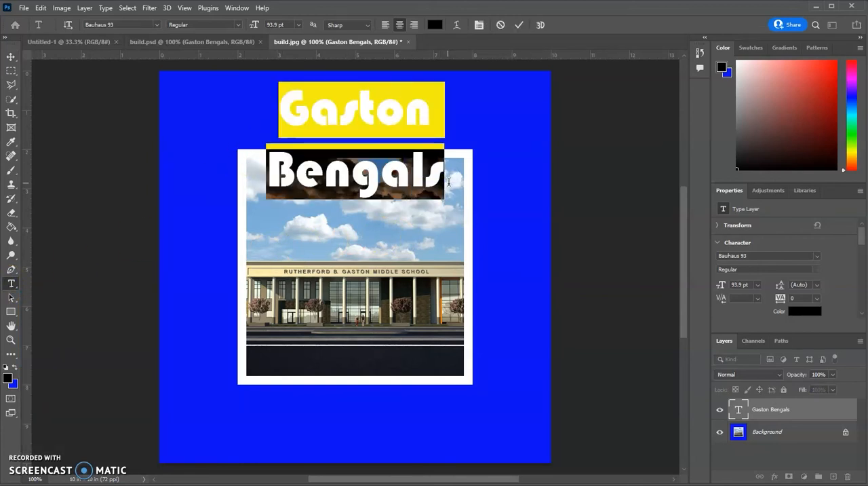
{"action": "left_click", "coordinate": [816, 257]}
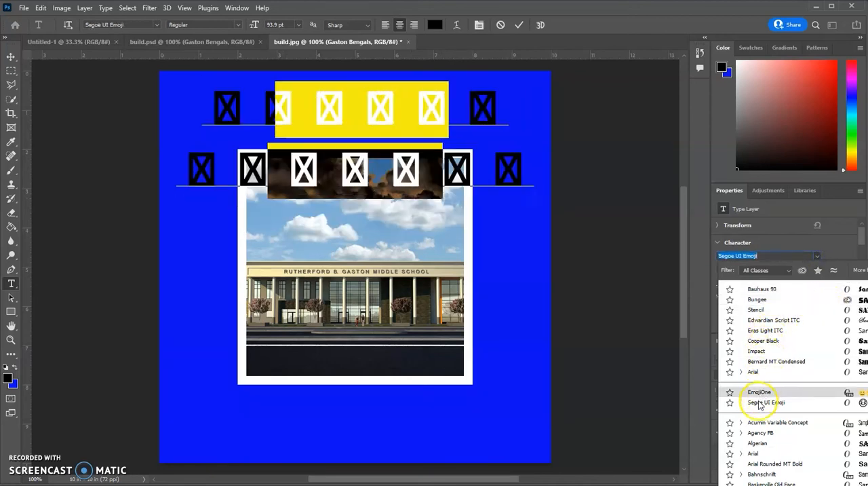
{"action": "left_click", "coordinate": [757, 363]}
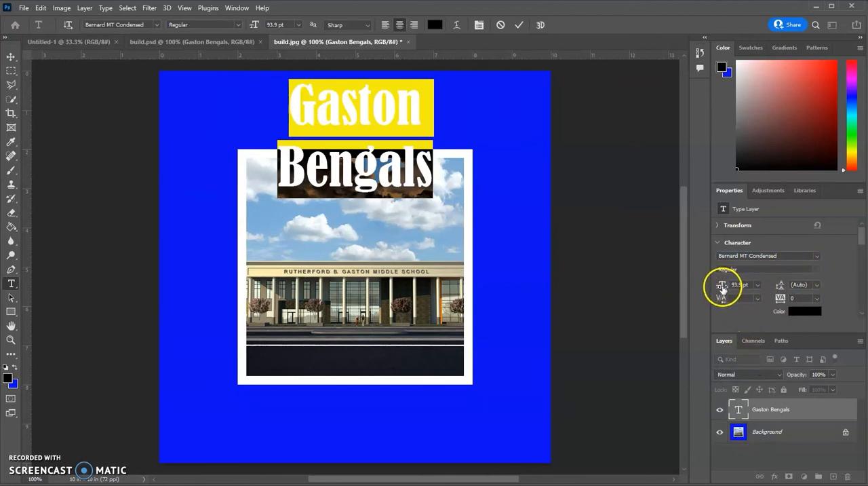
- Try title font sizes of 87 pt and 48 pt, and settle on 72 pt
{"action": "left_click_drag", "start_coordinate": [719, 286], "coordinate": [689, 287]}
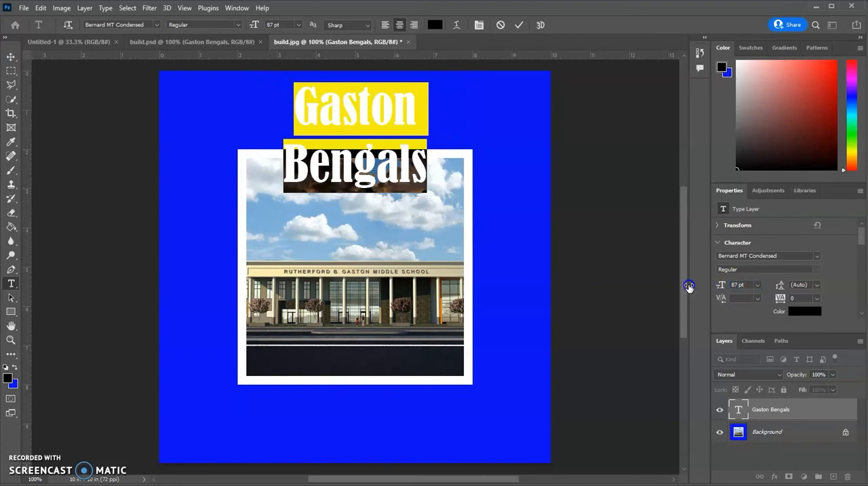
{"action": "left_click", "coordinate": [752, 284]}
{"action": "left_click", "coordinate": [758, 286]}
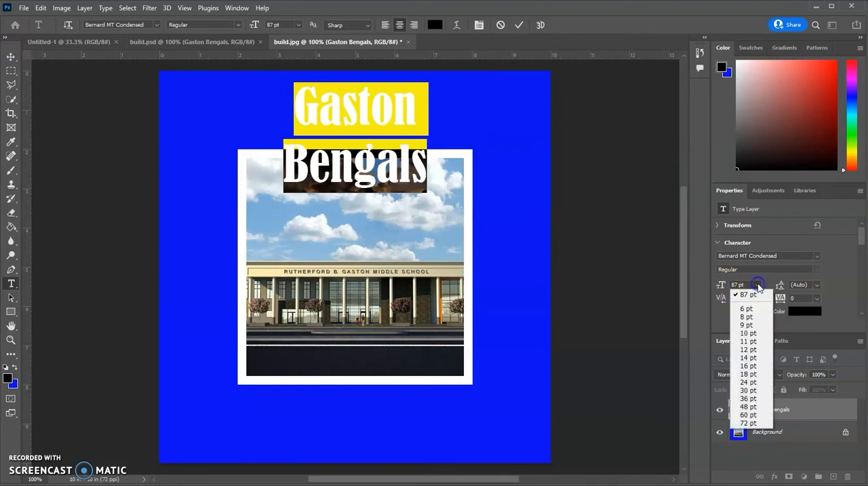
{"action": "left_click", "coordinate": [746, 406]}
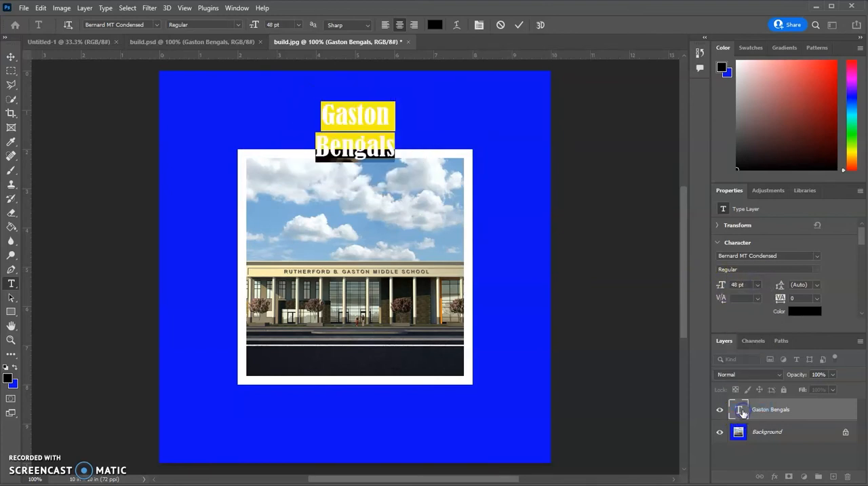
{"action": "left_click", "coordinate": [758, 286]}
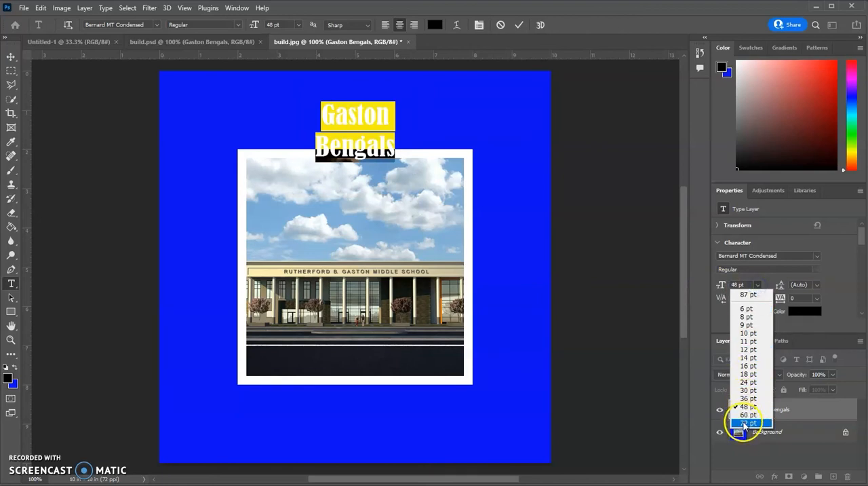
{"action": "left_click", "coordinate": [744, 422]}
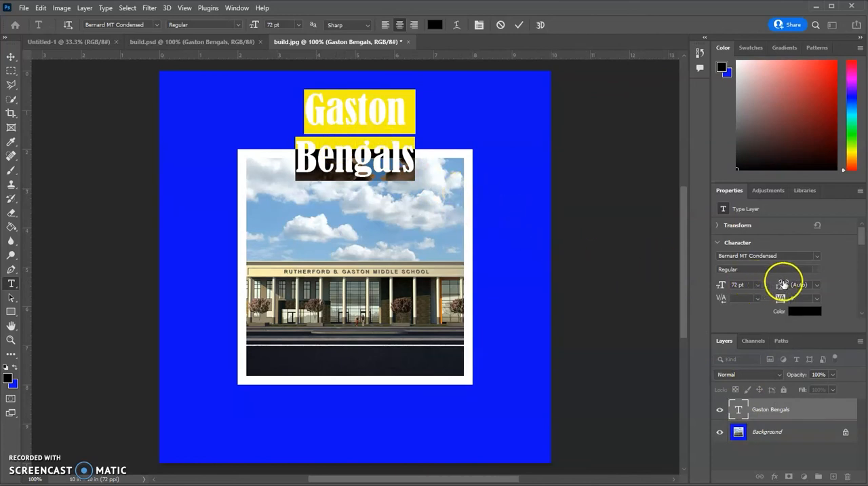
- Try wide and tight line spacing on the title, ending with 55 pt leading and 380 letter tracking
{"action": "left_click_drag", "start_coordinate": [781, 286], "coordinate": [865, 288]}
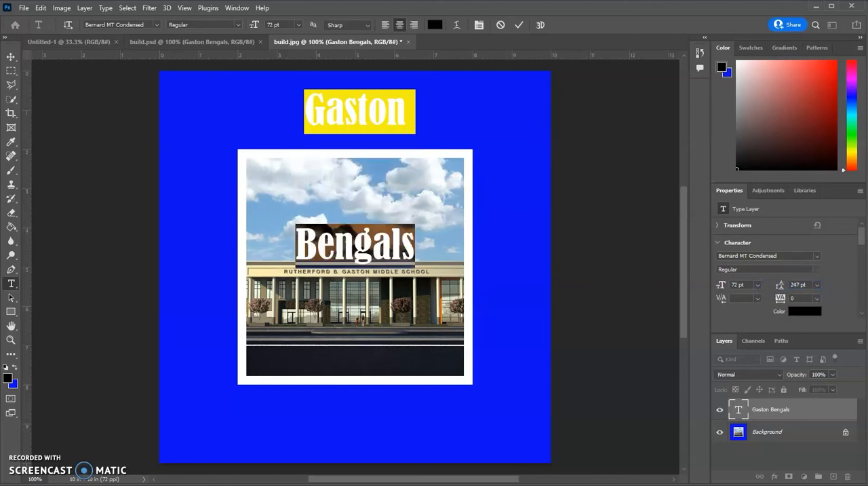
{"action": "left_click_drag", "start_coordinate": [781, 285], "coordinate": [686, 302]}
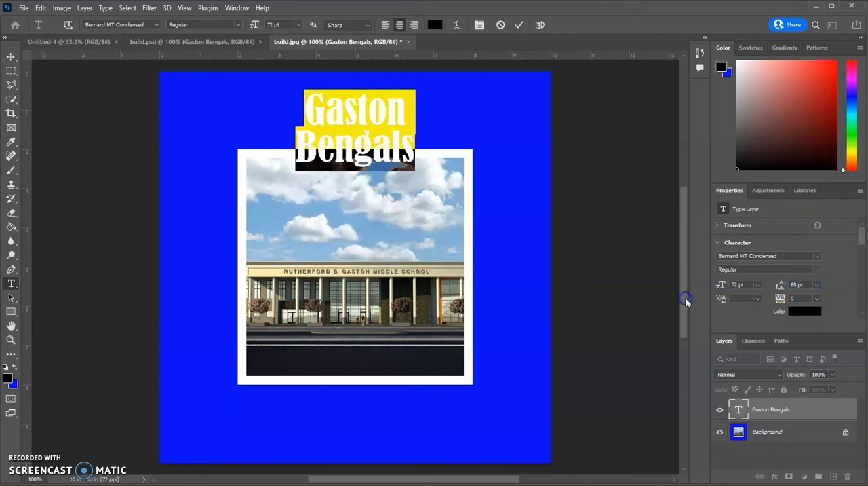
{"action": "mouse_move", "coordinate": [779, 285]}
{"action": "left_mouse_down"}
{"action": "mouse_move", "coordinate": [794, 303]}
{"action": "mouse_move", "coordinate": [768, 300]}
{"action": "left_mouse_up"}
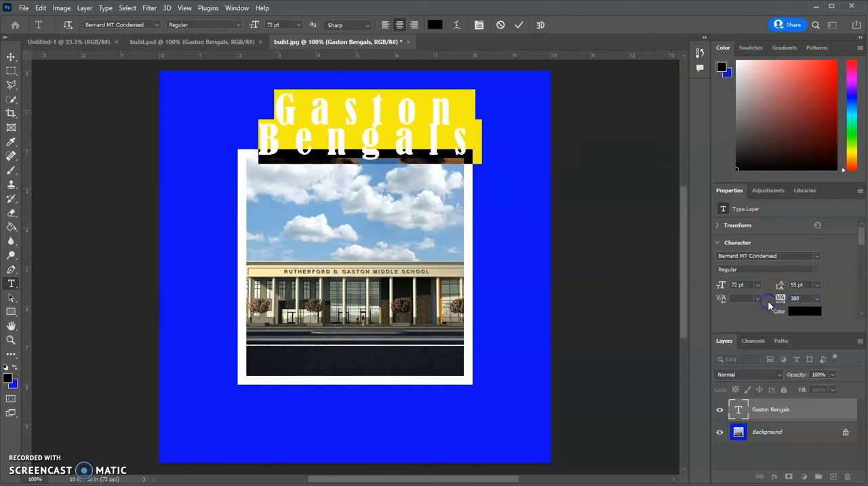
- Change the title's text color to a bright light blue
{"action": "left_click", "coordinate": [799, 311]}
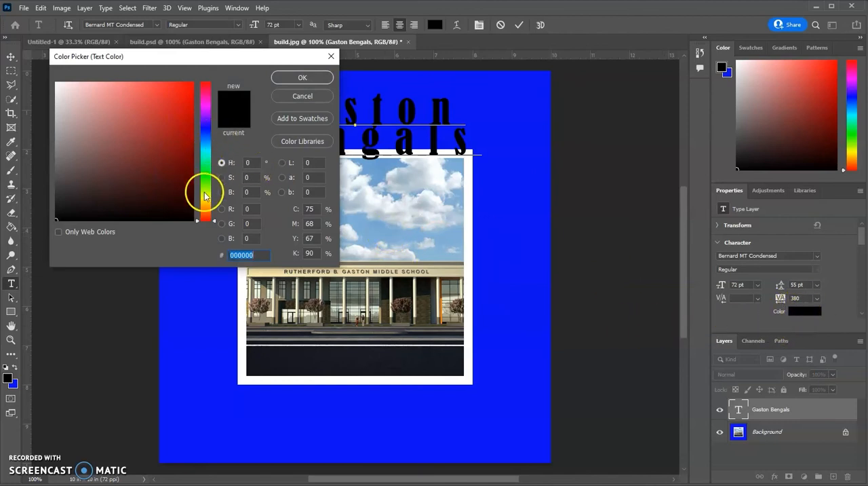
{"action": "left_click_drag", "start_coordinate": [207, 201], "coordinate": [206, 127]}
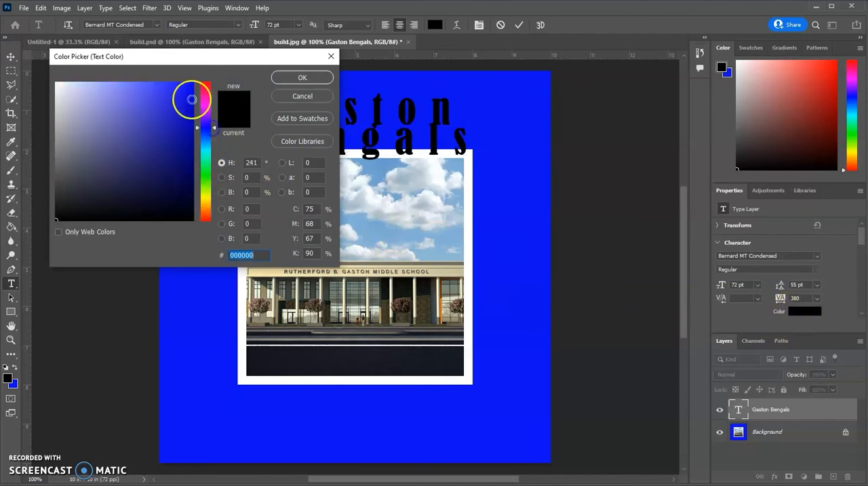
{"action": "left_click", "coordinate": [207, 149]}
{"action": "left_click", "coordinate": [190, 101]}
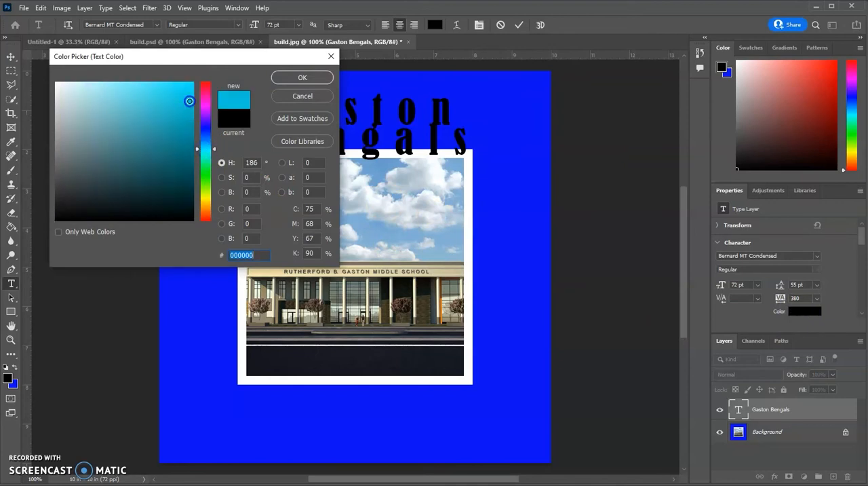
{"action": "left_click", "coordinate": [278, 77]}
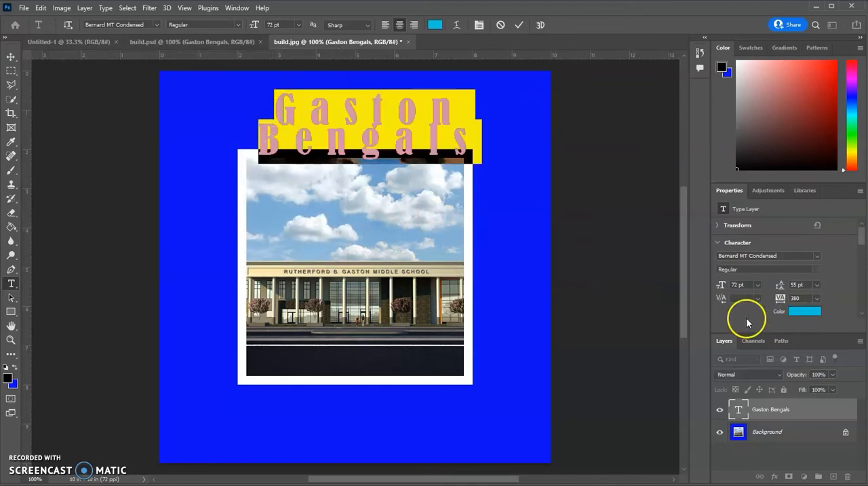
- Set the title's leading to 63 pt and tracking to 400, and move the text up clear of the picture's white border
{"action": "left_click_drag", "start_coordinate": [780, 299], "coordinate": [787, 284]}
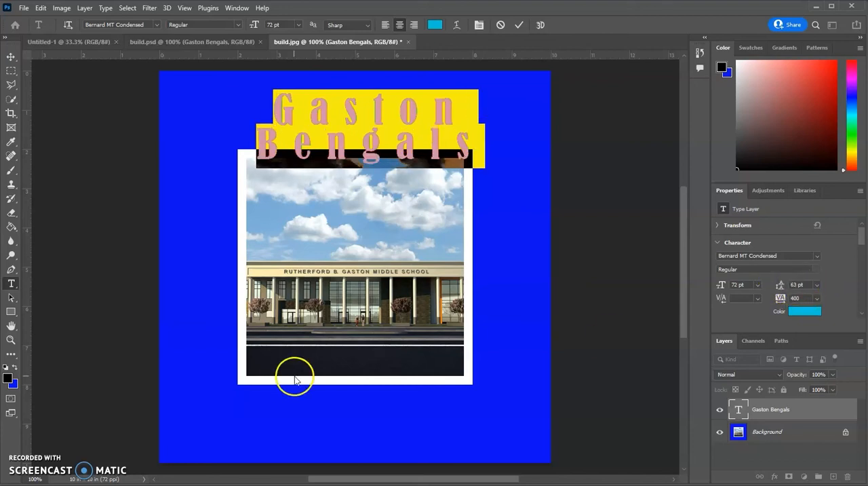
{"action": "left_click", "coordinate": [10, 59]}
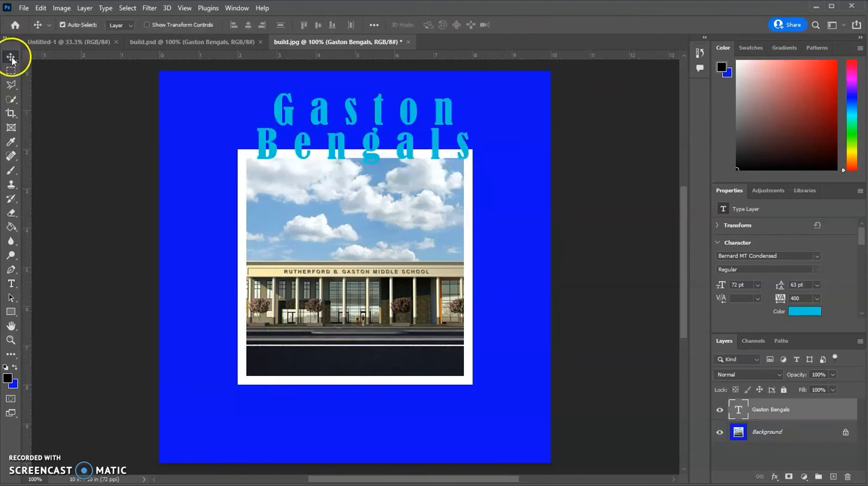
{"action": "left_click_drag", "start_coordinate": [335, 114], "coordinate": [331, 105]}
{"action": "left_click", "coordinate": [426, 295]}
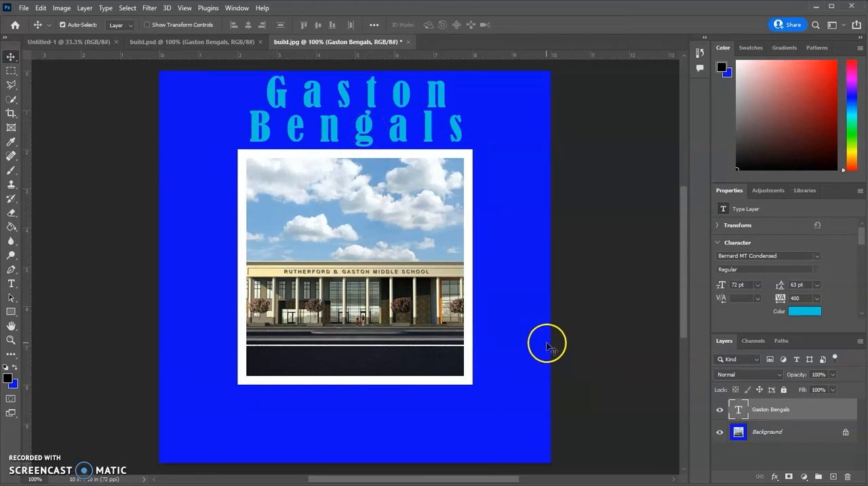
- Add a Bevel & Emboss effect to the Gaston Bengals title layer, compare the title with and without it, and show its settings
{"action": "double_click", "coordinate": [811, 413]}
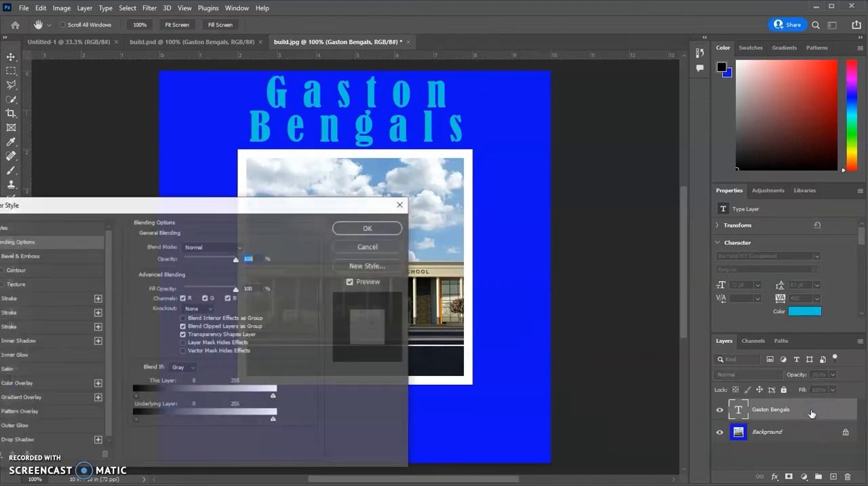
{"action": "left_click_drag", "start_coordinate": [242, 211], "coordinate": [461, 194]}
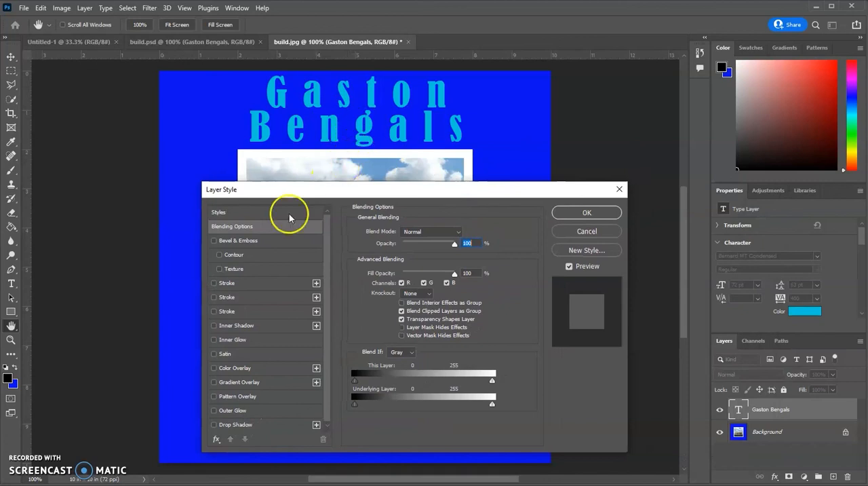
{"action": "left_click", "coordinate": [214, 241]}
{"action": "left_click", "coordinate": [213, 241]}
{"action": "left_click", "coordinate": [213, 240]}
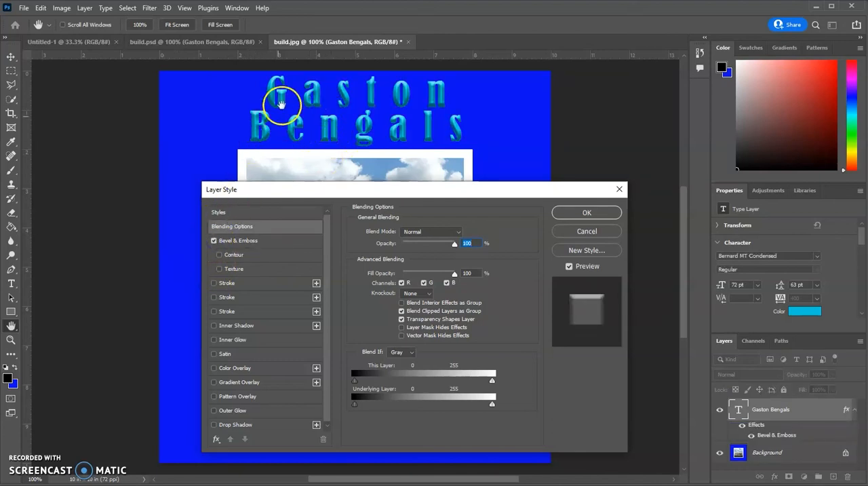
{"action": "left_click", "coordinate": [274, 241]}
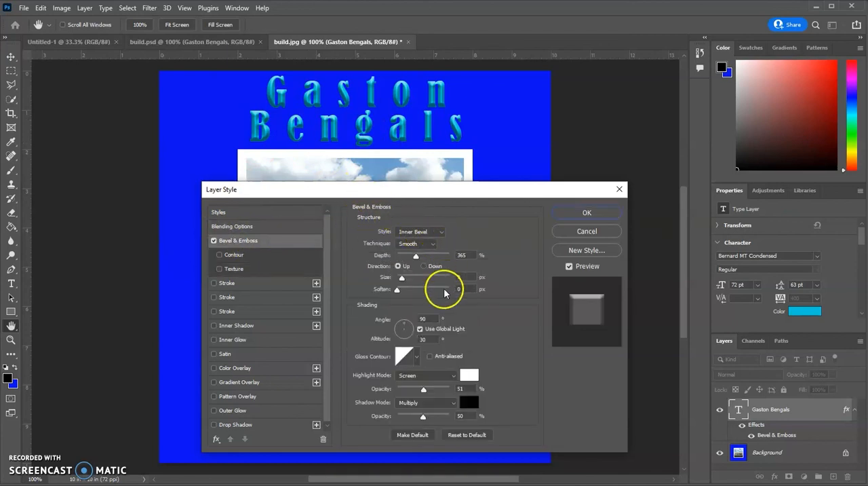
- Set the title's bevel to 334% depth, 8 px size and 70% highlight opacity, and enable its Contour option
{"action": "left_click_drag", "start_coordinate": [415, 258], "coordinate": [400, 296]}
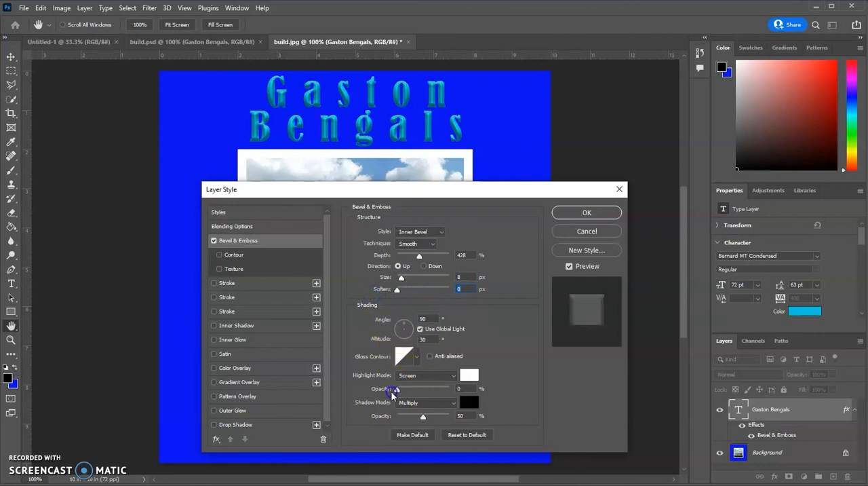
{"action": "left_click_drag", "start_coordinate": [398, 391], "coordinate": [432, 390]}
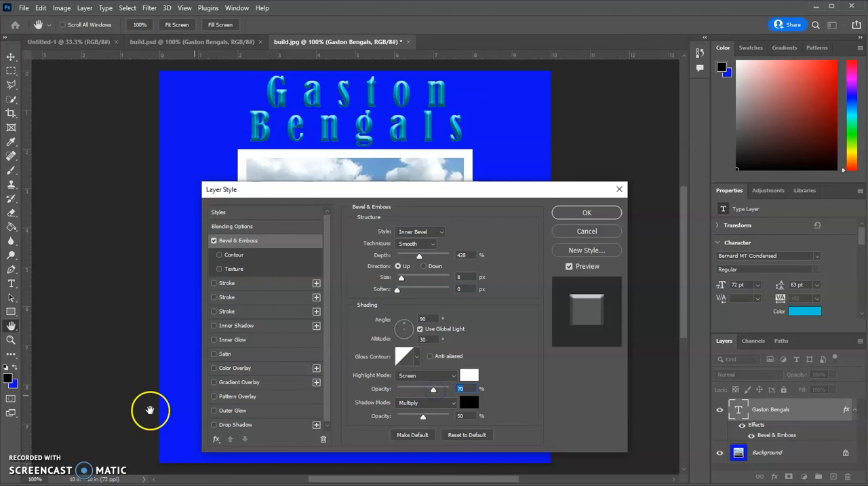
{"action": "left_click", "coordinate": [211, 475]}
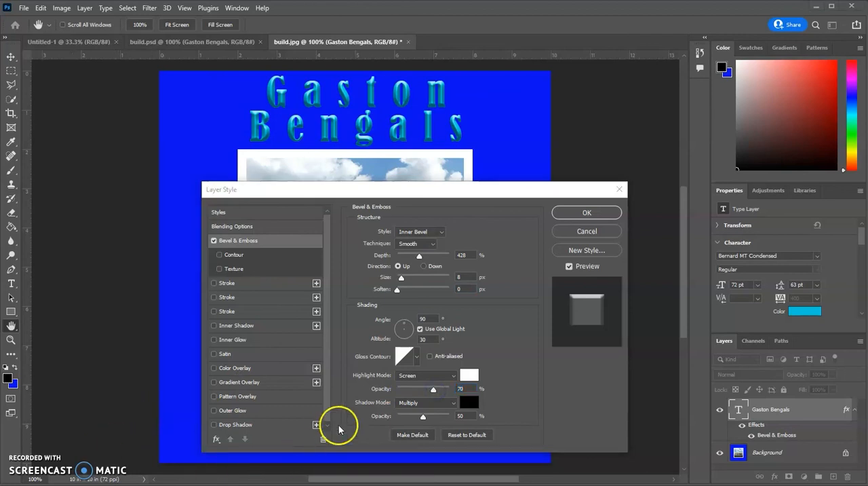
{"action": "left_click", "coordinate": [434, 390]}
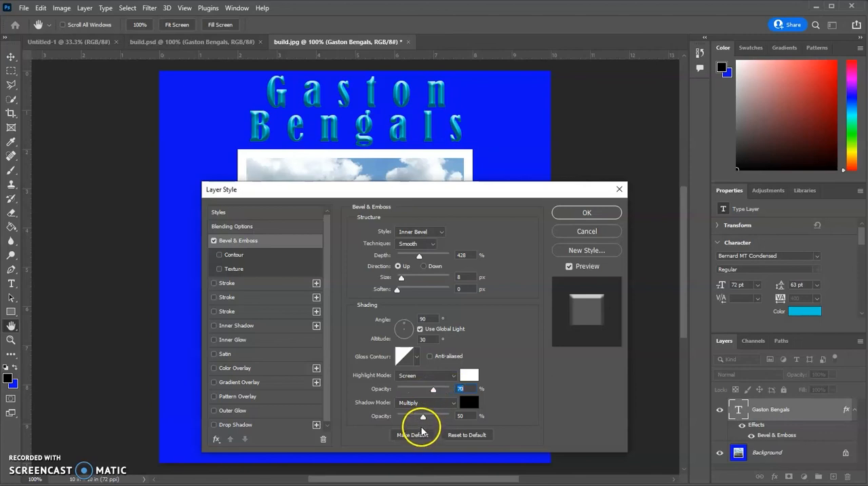
{"action": "mouse_move", "coordinate": [419, 256]}
{"action": "left_mouse_down"}
{"action": "mouse_move", "coordinate": [391, 260]}
{"action": "mouse_move", "coordinate": [420, 256]}
{"action": "mouse_move", "coordinate": [407, 258]}
{"action": "mouse_move", "coordinate": [416, 262]}
{"action": "left_mouse_up"}
- Enable Texture on the title's bevel and try tree and grass patterns, ending with the yellow grass pattern
{"action": "left_click", "coordinate": [219, 269]}
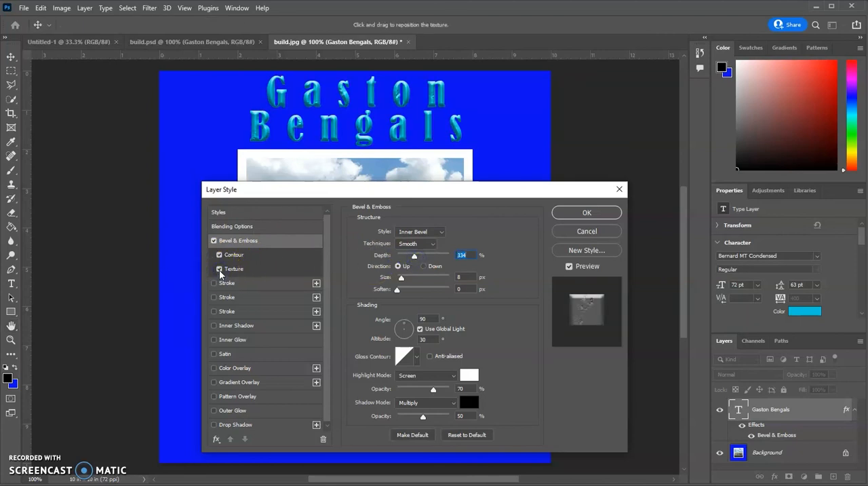
{"action": "left_click", "coordinate": [271, 268]}
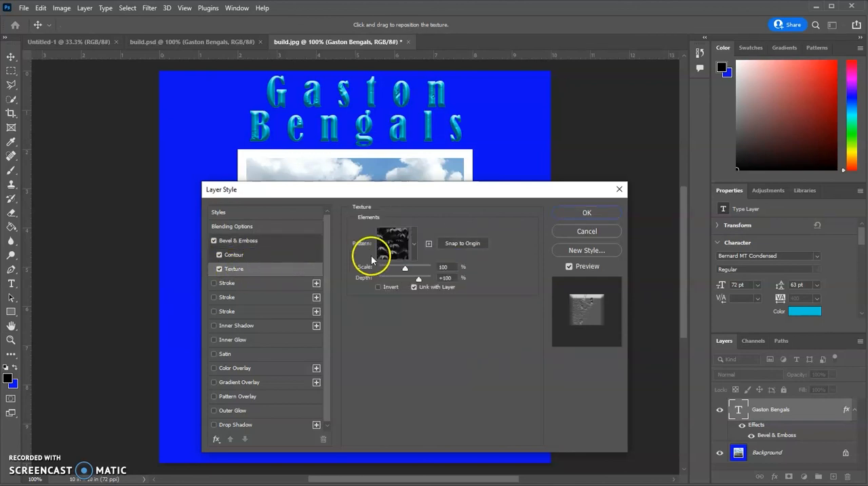
{"action": "left_click", "coordinate": [414, 246]}
{"action": "left_click", "coordinate": [369, 293]}
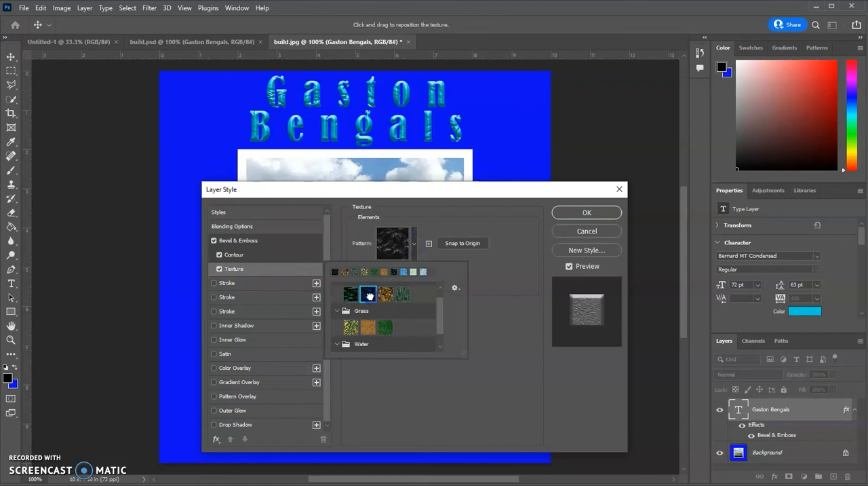
{"action": "left_click", "coordinate": [385, 327]}
{"action": "left_click", "coordinate": [369, 328]}
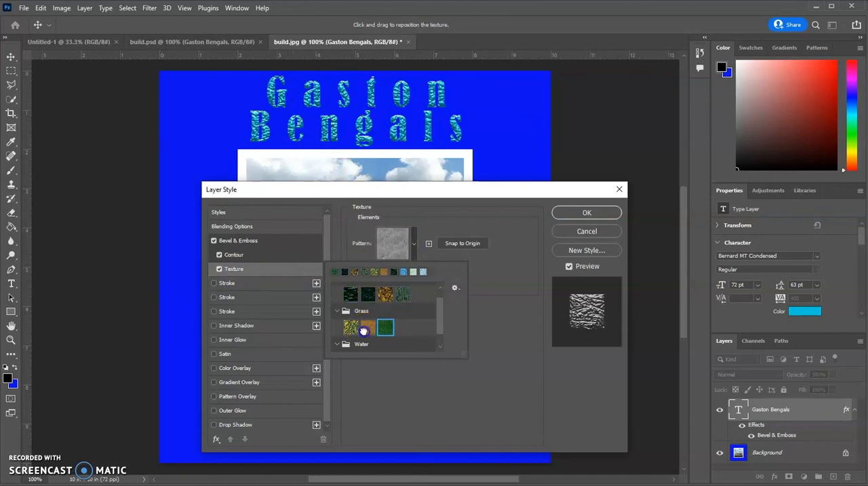
{"action": "left_click", "coordinate": [348, 328]}
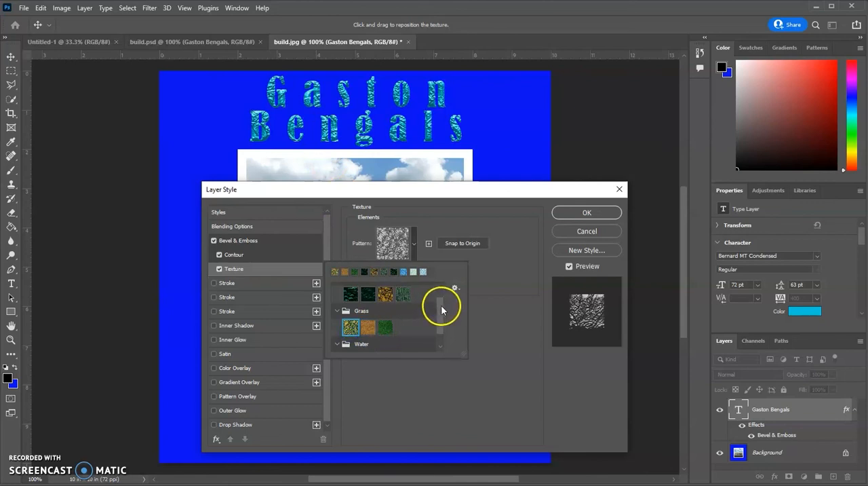
- Try the water patterns and two more tree patterns as the bevel texture, and turn Texture off
{"action": "left_click_drag", "start_coordinate": [442, 304], "coordinate": [441, 331]}
{"action": "left_click", "coordinate": [384, 344]}
{"action": "left_click", "coordinate": [367, 344]}
{"action": "left_click", "coordinate": [349, 343]}
{"action": "scroll", "coordinate": [385, 339], "scroll_direction": "up", "scroll_amount": 3}
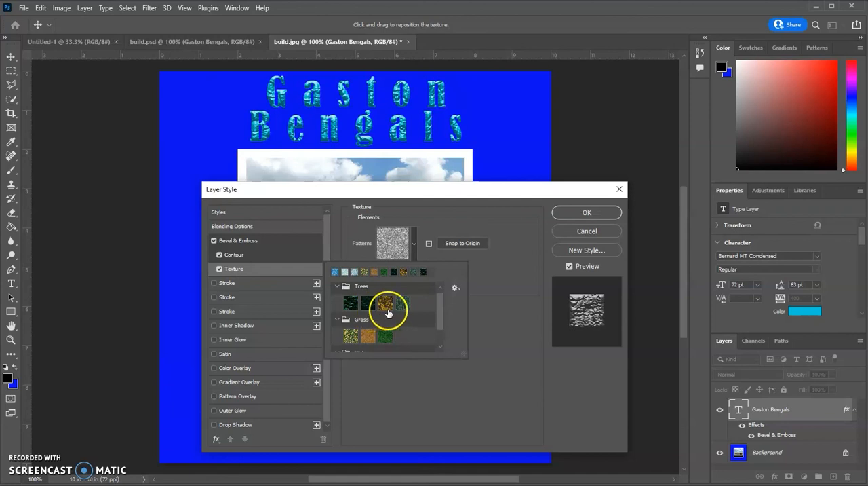
{"action": "left_click", "coordinate": [403, 303]}
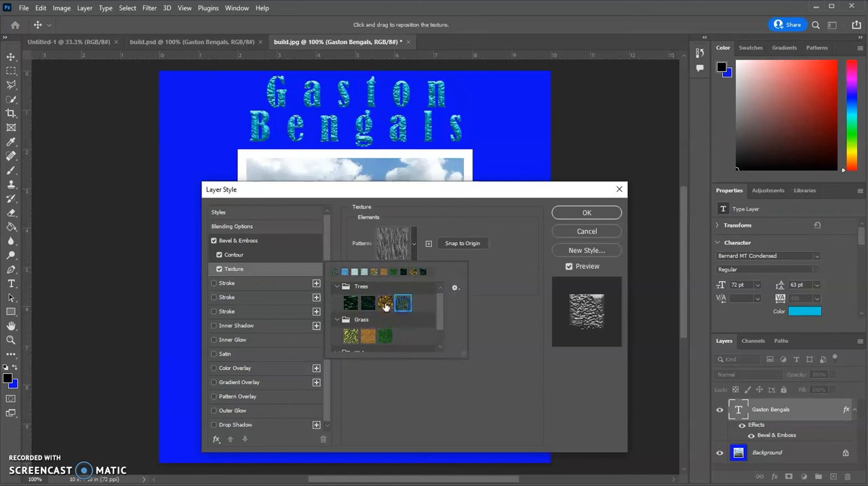
{"action": "left_click", "coordinate": [349, 303]}
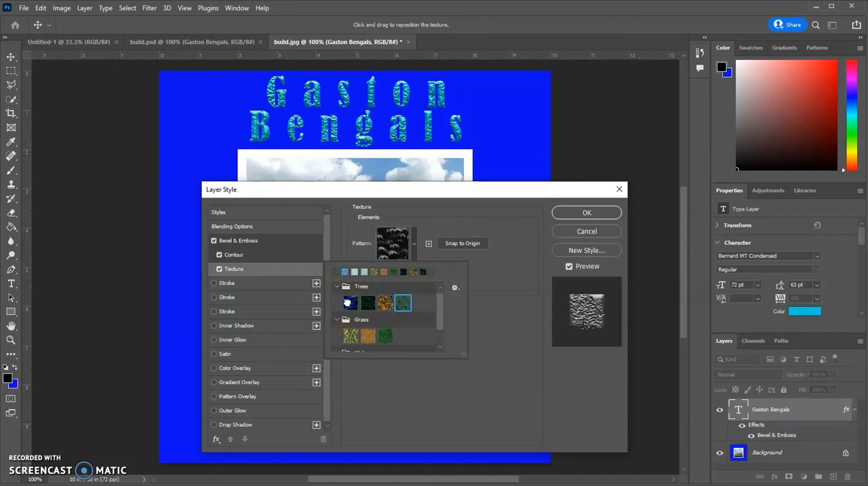
{"action": "left_click", "coordinate": [219, 269]}
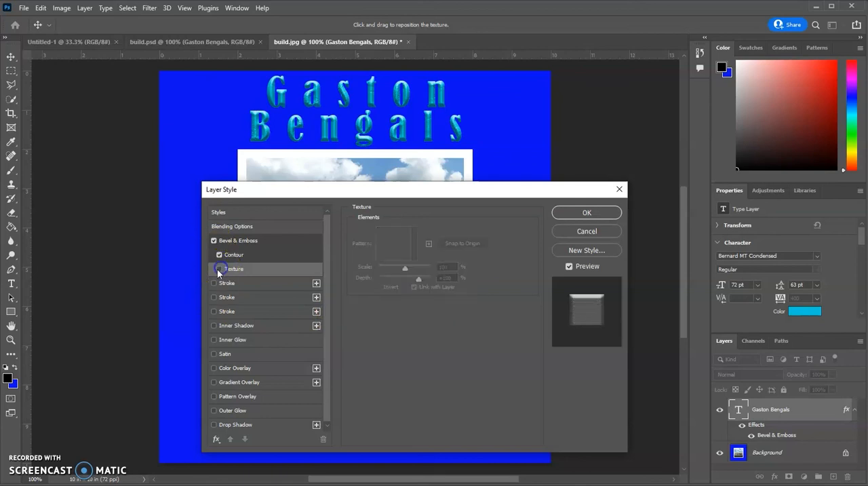
- Add a white outside Stroke to the title with a size of 2 px and 100% opacity
{"action": "left_click_drag", "start_coordinate": [351, 191], "coordinate": [309, 236]}
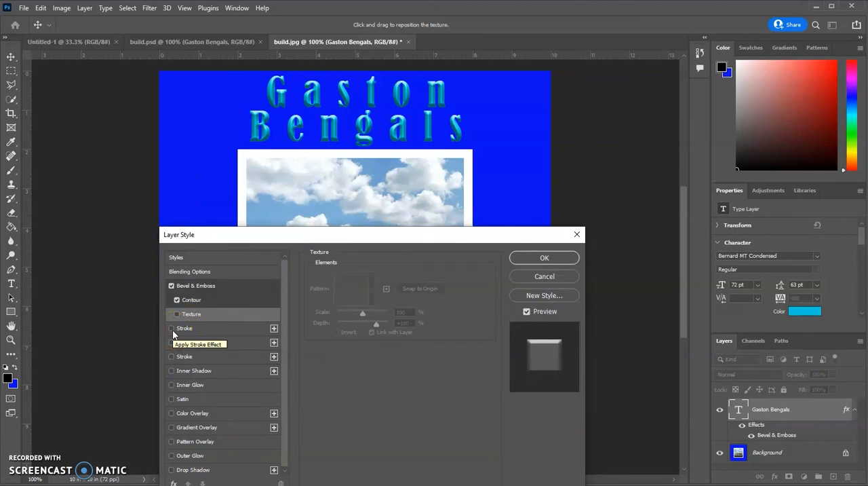
{"action": "left_click", "coordinate": [171, 328]}
{"action": "left_click", "coordinate": [171, 329]}
{"action": "left_click", "coordinate": [171, 329]}
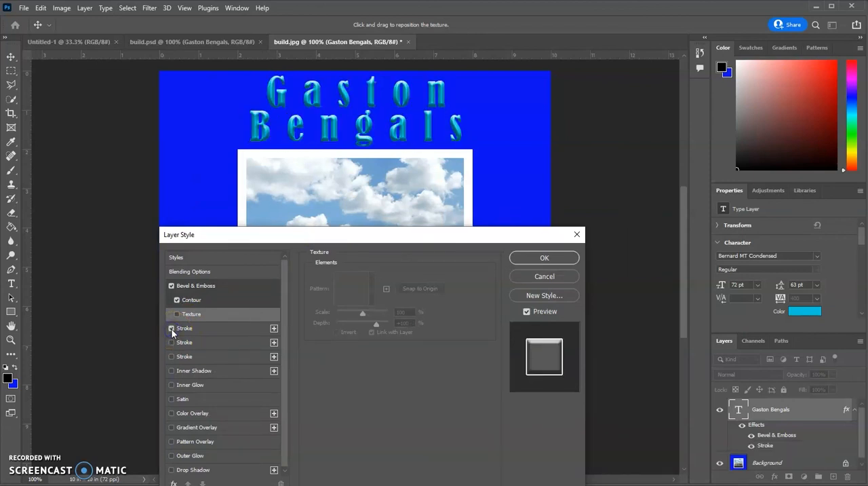
{"action": "left_click", "coordinate": [231, 330]}
{"action": "mouse_move", "coordinate": [350, 276]}
{"action": "left_mouse_down"}
{"action": "mouse_move", "coordinate": [362, 278]}
{"action": "mouse_move", "coordinate": [352, 278]}
{"action": "left_mouse_up"}
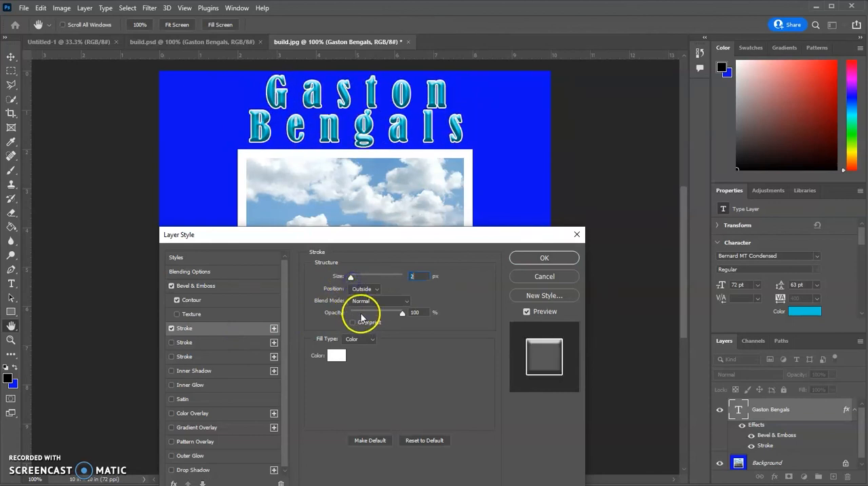
{"action": "mouse_move", "coordinate": [403, 313]}
{"action": "left_mouse_down"}
{"action": "mouse_move", "coordinate": [371, 316]}
{"action": "mouse_move", "coordinate": [401, 318]}
{"action": "left_mouse_up"}
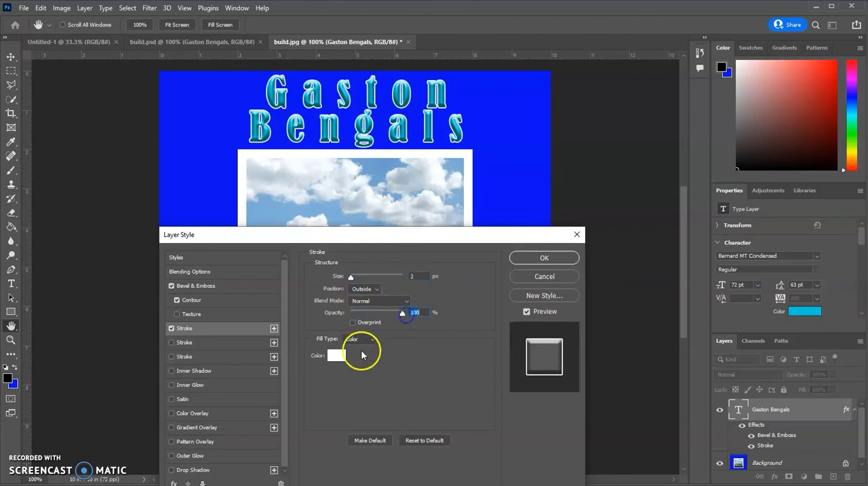
- Try a dark red stroke color on the title, return it to white, and turn the Stroke effect off
{"action": "left_click", "coordinate": [336, 355]}
{"action": "left_click", "coordinate": [177, 170]}
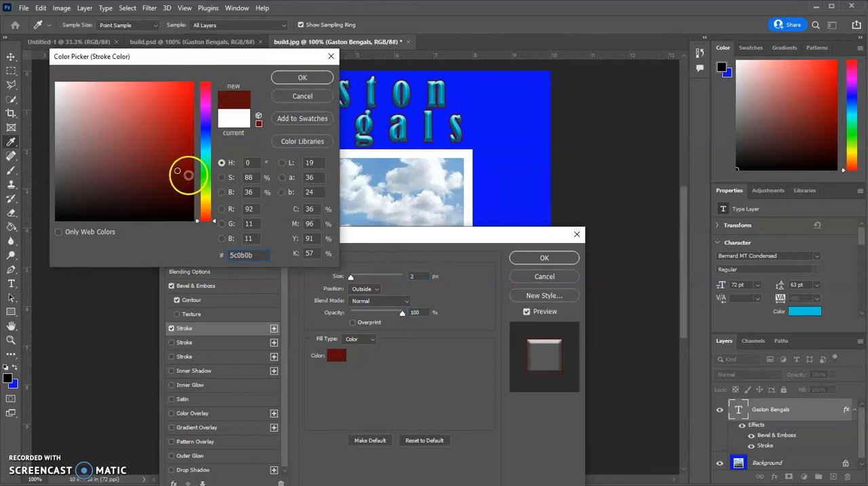
{"action": "left_click_drag", "start_coordinate": [81, 99], "coordinate": [41, 72]}
{"action": "left_click", "coordinate": [282, 79]}
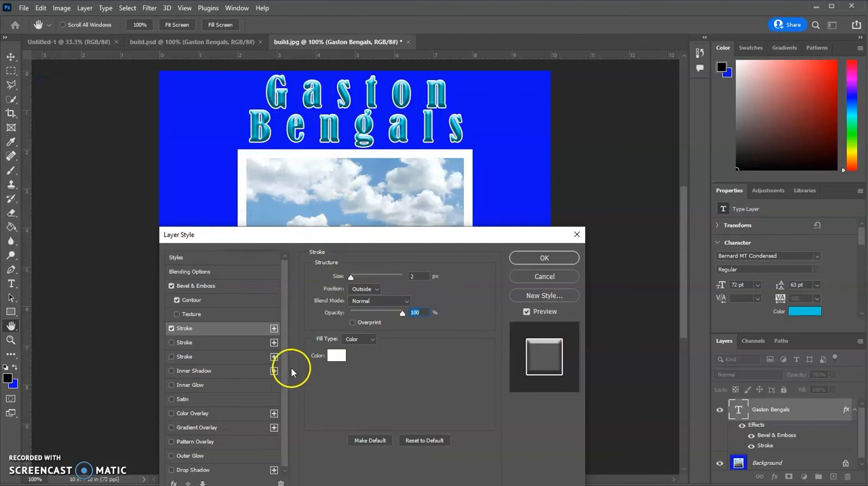
{"action": "left_click", "coordinate": [171, 371]}
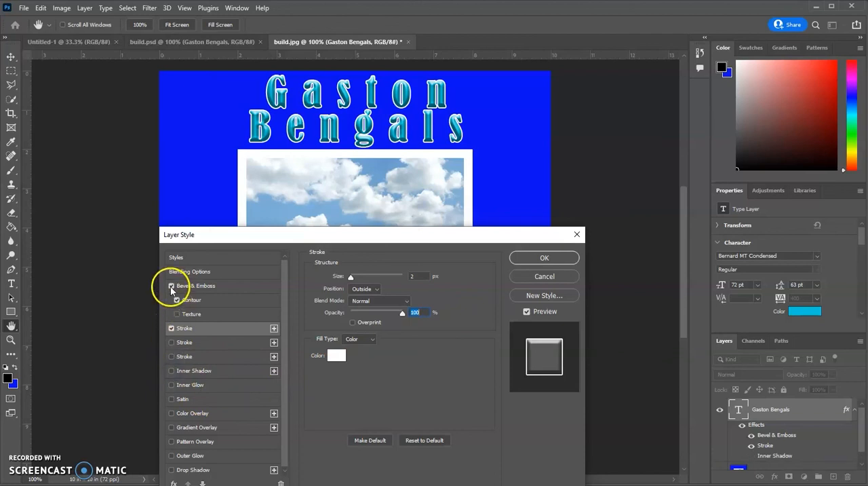
{"action": "left_click", "coordinate": [172, 328]}
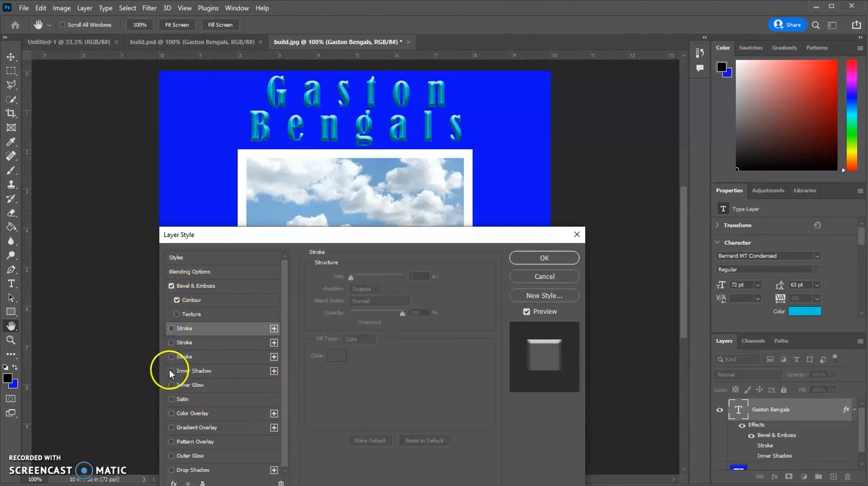
- Try an Inner Shadow on the title with 0% opacity, 20 px distance and 6% choke, and turn it off
{"action": "left_click", "coordinate": [172, 370]}
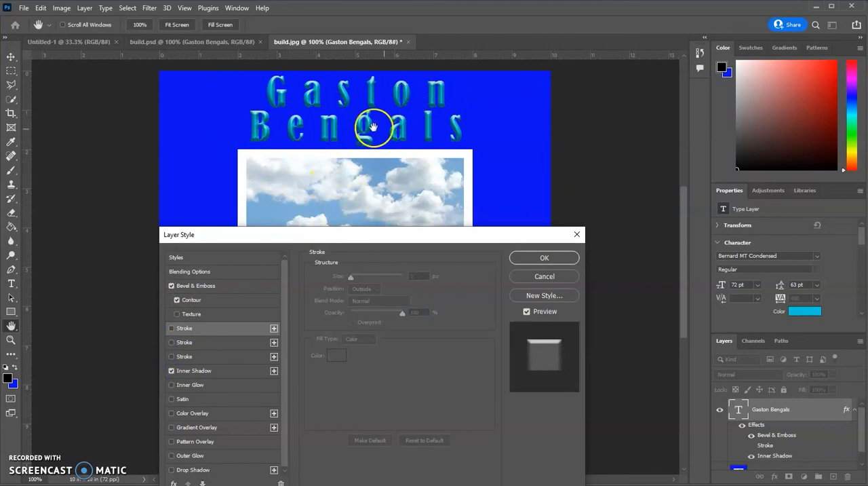
{"action": "left_click", "coordinate": [231, 370]}
{"action": "left_click_drag", "start_coordinate": [386, 291], "coordinate": [330, 293]}
{"action": "left_click", "coordinate": [352, 327]}
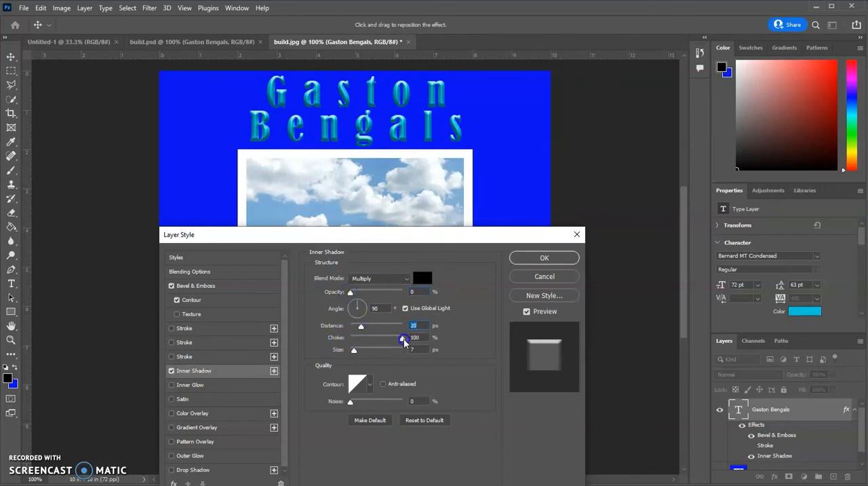
{"action": "left_click", "coordinate": [354, 339]}
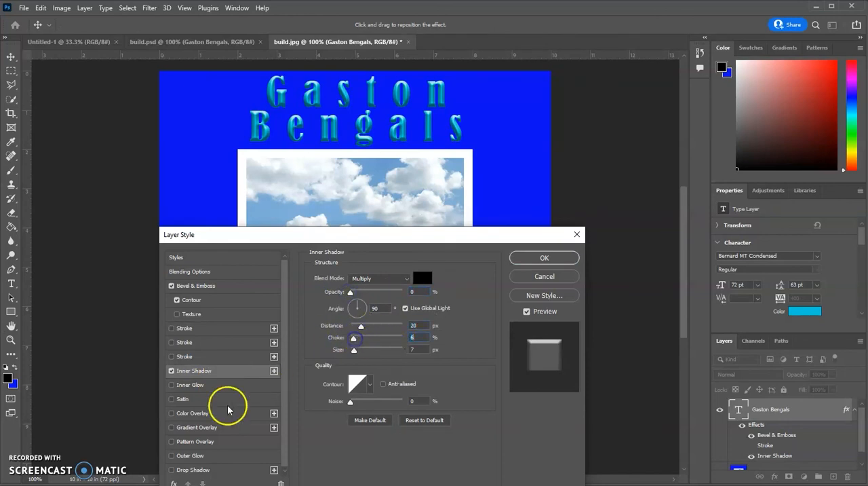
{"action": "left_click", "coordinate": [171, 371]}
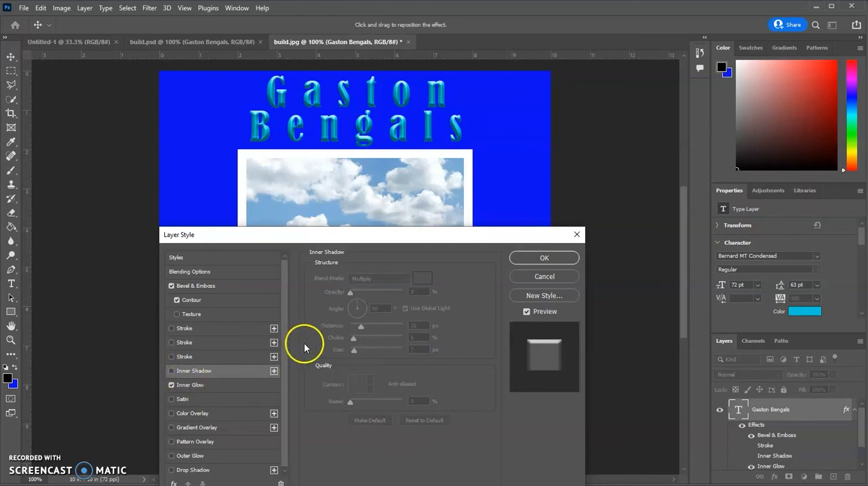
- Try an Inner Glow on the title with 35% opacity and 0% noise, and turn it off
{"action": "left_click", "coordinate": [220, 386]}
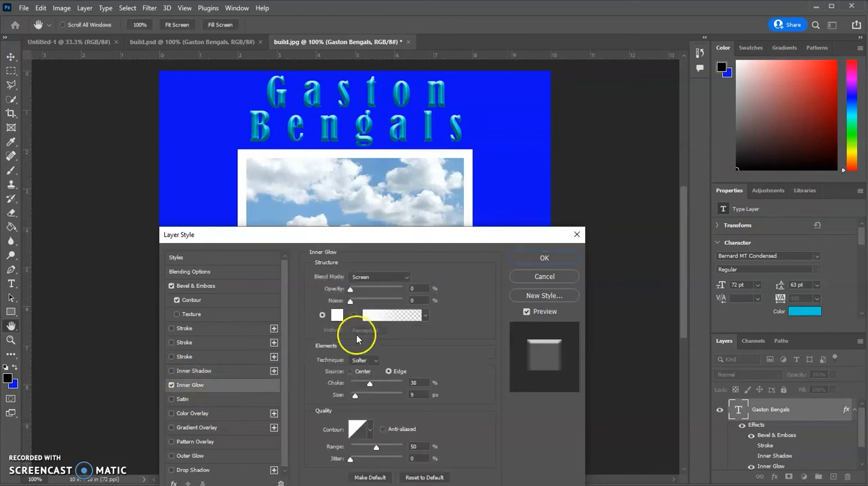
{"action": "mouse_move", "coordinate": [357, 292]}
{"action": "left_mouse_down"}
{"action": "mouse_move", "coordinate": [423, 292]}
{"action": "mouse_move", "coordinate": [369, 293]}
{"action": "left_mouse_up"}
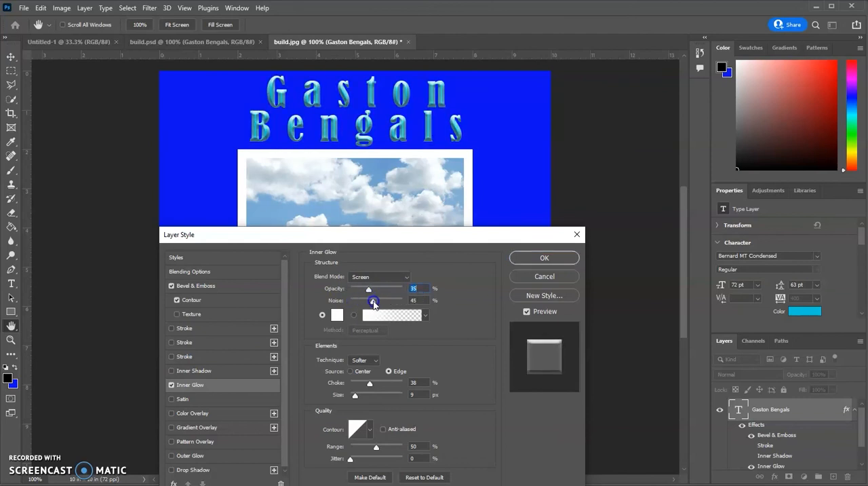
{"action": "left_click_drag", "start_coordinate": [402, 301], "coordinate": [271, 315]}
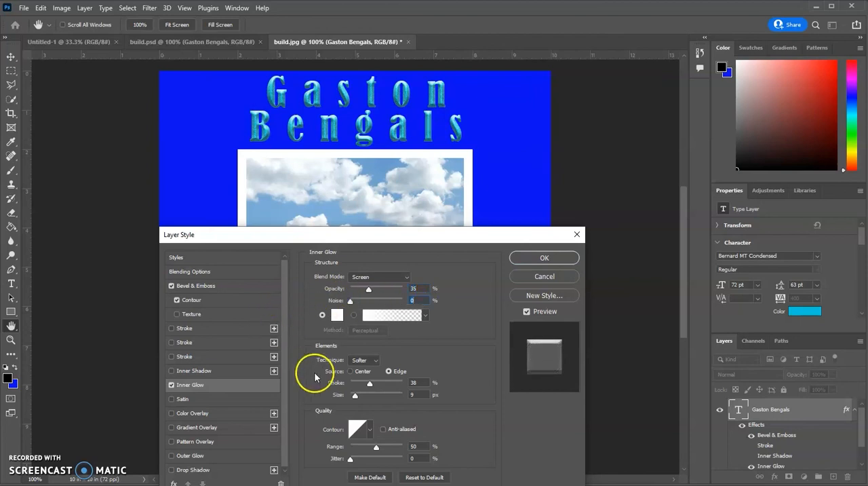
{"action": "left_click", "coordinate": [171, 385]}
- Compare the title with and without the Satin effect, and leave Satin off
{"action": "left_click", "coordinate": [171, 398]}
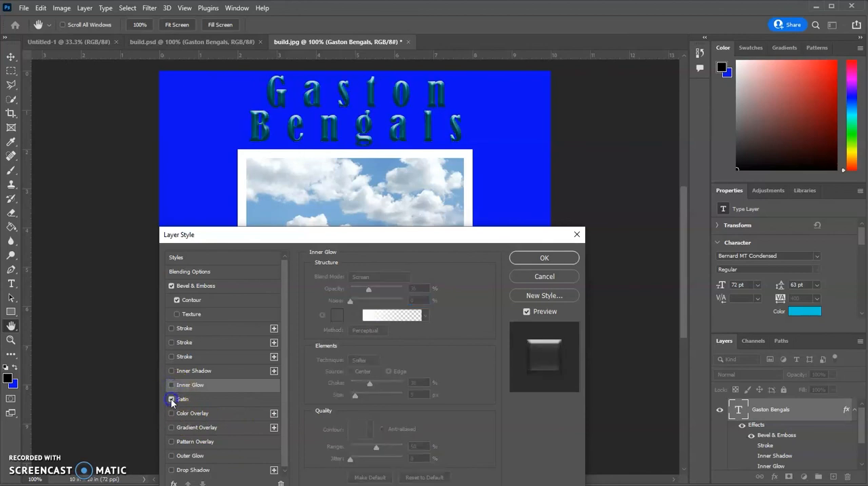
{"action": "left_click", "coordinate": [171, 399]}
{"action": "left_click", "coordinate": [171, 399]}
{"action": "left_click", "coordinate": [171, 399]}
- Try a red (bf0505) Color Overlay and a Gradient Overlay on the title, turning each one off after viewing it
{"action": "left_click", "coordinate": [172, 412]}
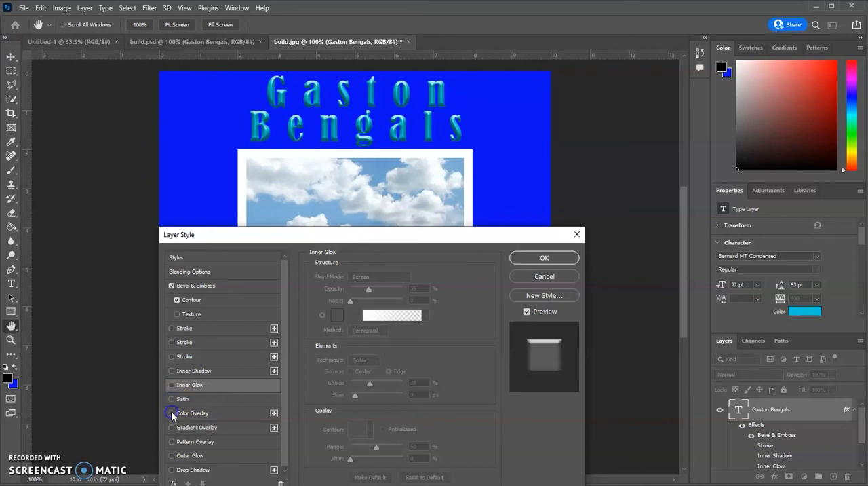
{"action": "left_click", "coordinate": [224, 413]}
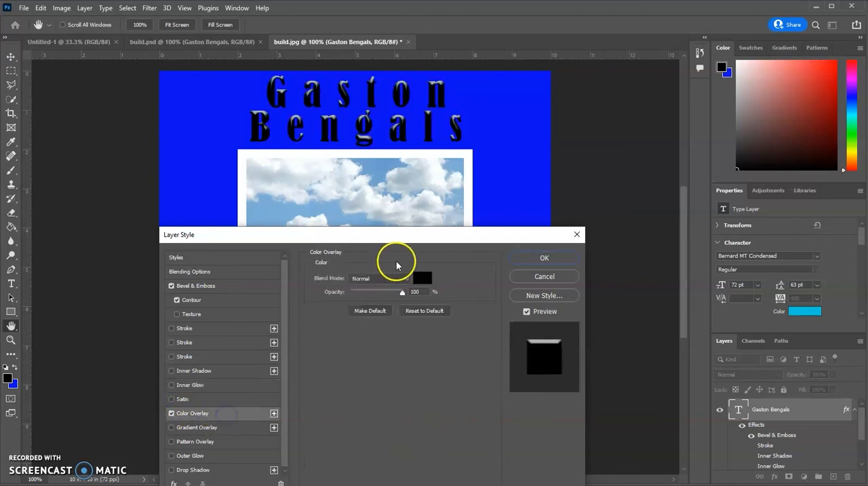
{"action": "left_click", "coordinate": [421, 277]}
{"action": "left_click", "coordinate": [186, 141]}
{"action": "left_click", "coordinate": [190, 119]}
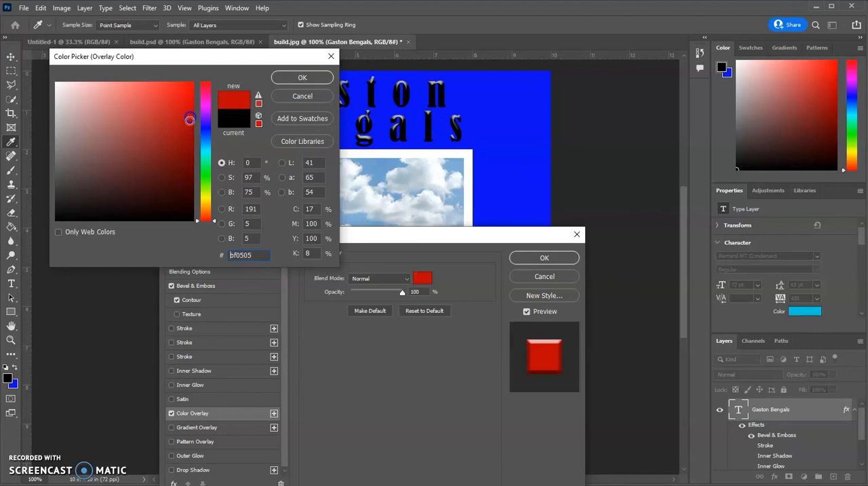
{"action": "left_click", "coordinate": [291, 76]}
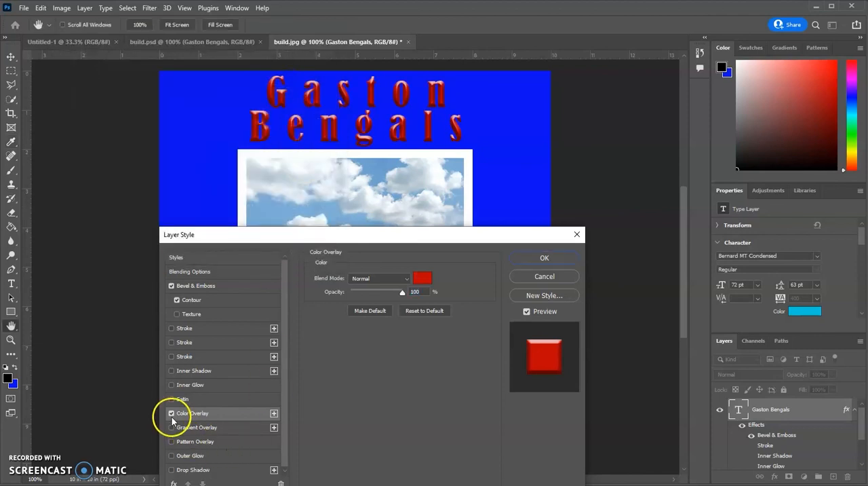
{"action": "left_click", "coordinate": [171, 413]}
{"action": "left_click", "coordinate": [171, 427]}
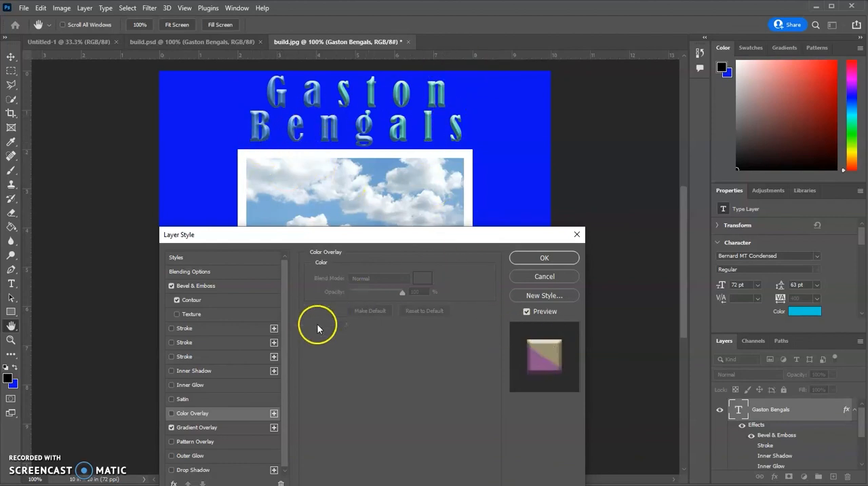
{"action": "left_click", "coordinate": [171, 427]}
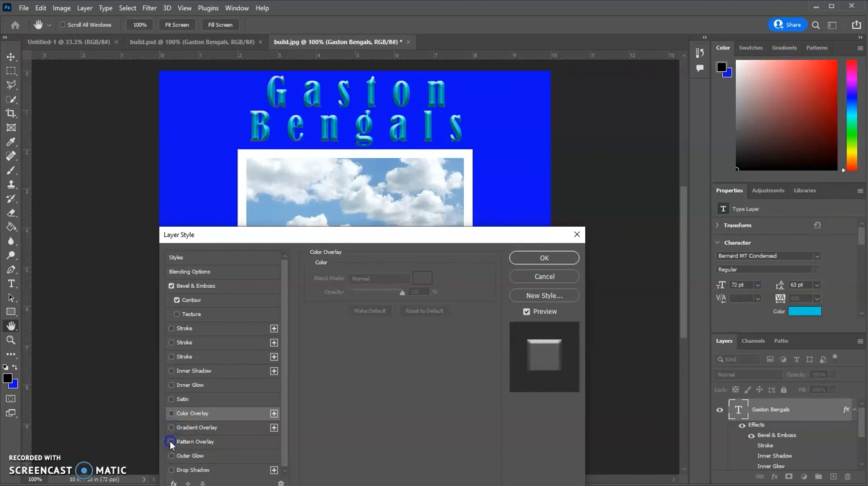
- Add a Pattern Overlay to the title, compare a Grass pattern with the Water patterns, and choose the third Water pattern
{"action": "left_click", "coordinate": [171, 442]}
{"action": "left_click_drag", "start_coordinate": [281, 373], "coordinate": [281, 378]}
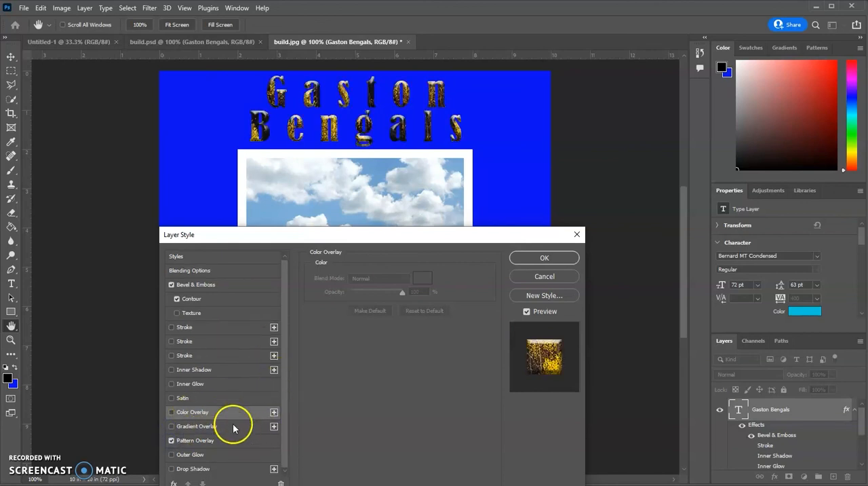
{"action": "left_click", "coordinate": [232, 440]}
{"action": "left_click", "coordinate": [385, 312]}
{"action": "left_click", "coordinate": [324, 405]}
{"action": "scroll", "coordinate": [341, 400], "scroll_direction": "down", "scroll_amount": 1}
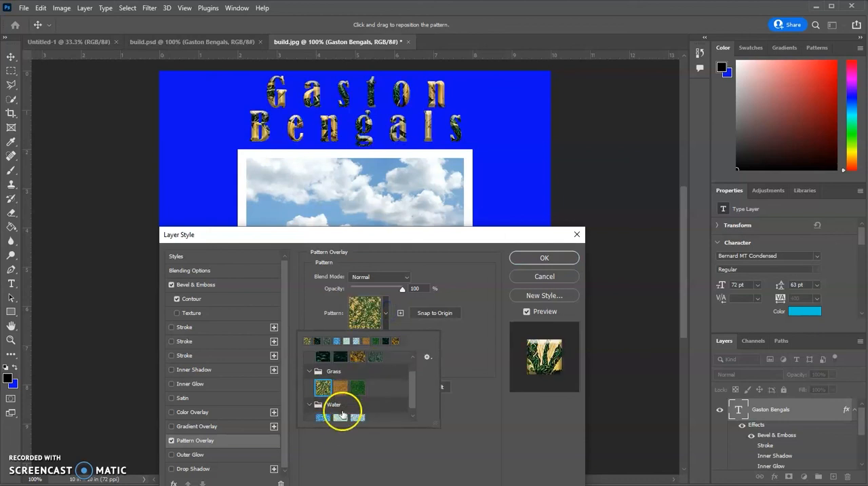
{"action": "left_click", "coordinate": [323, 418]}
{"action": "scroll", "coordinate": [330, 396], "scroll_direction": "down", "scroll_amount": 1}
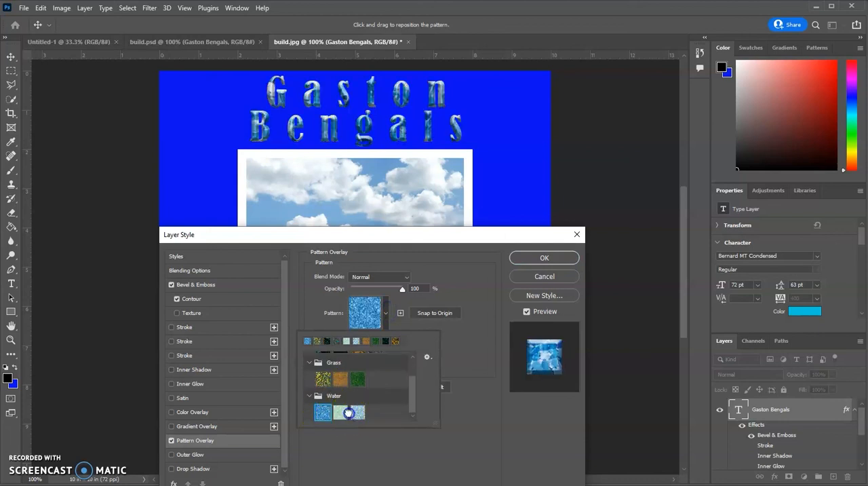
{"action": "left_click", "coordinate": [349, 412]}
{"action": "left_click", "coordinate": [339, 413]}
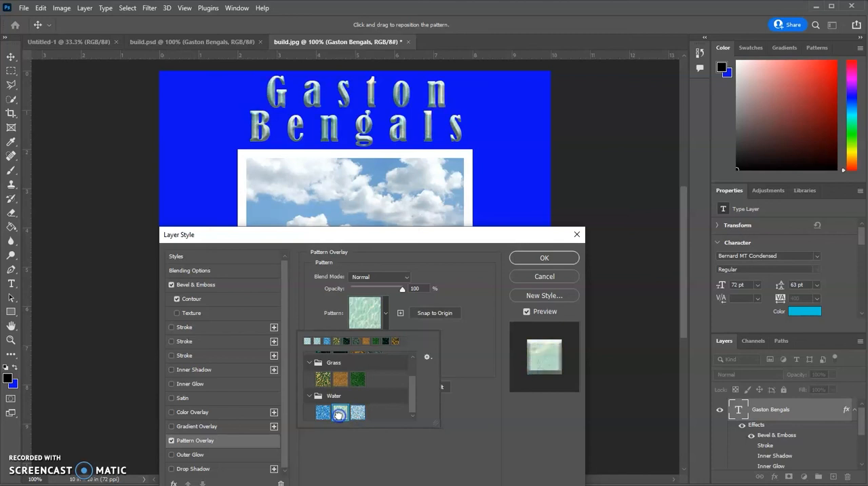
{"action": "left_click", "coordinate": [357, 413]}
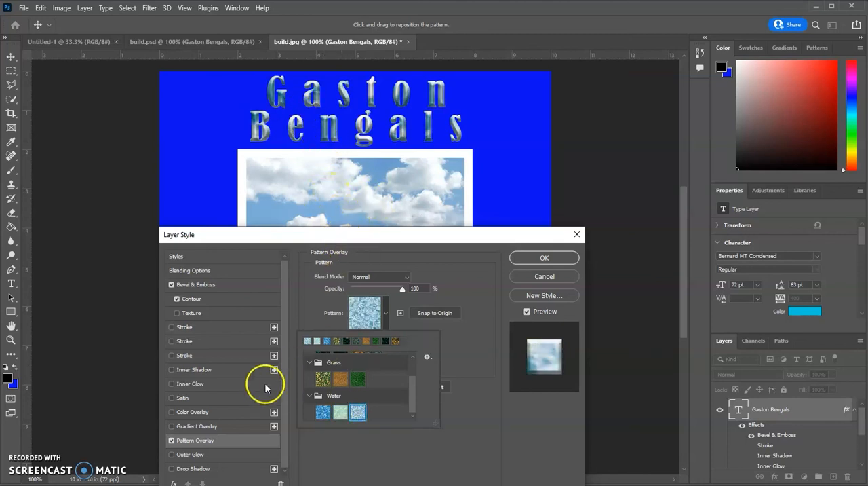
- Add an Outer Glow to the title with 13% opacity, 0% noise and 0% spread
{"action": "left_click", "coordinate": [172, 454]}
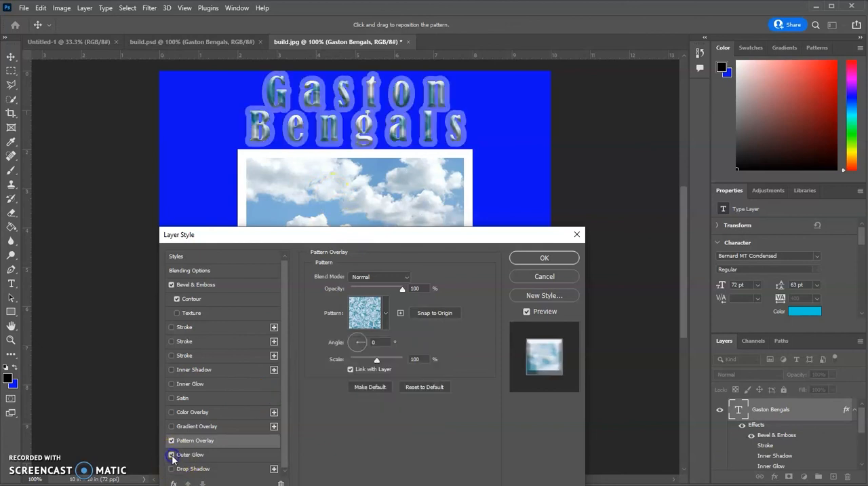
{"action": "left_click", "coordinate": [172, 455]}
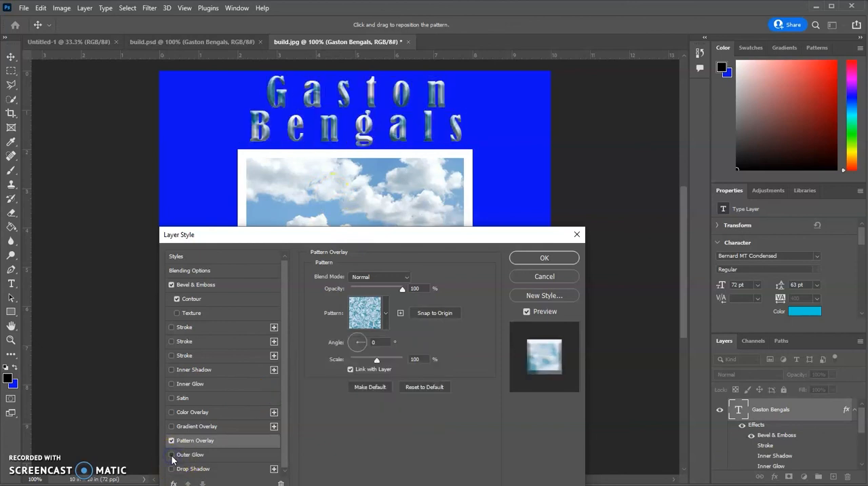
{"action": "left_click", "coordinate": [171, 455]}
{"action": "left_click", "coordinate": [217, 455]}
{"action": "left_click_drag", "start_coordinate": [357, 288], "coordinate": [319, 303]}
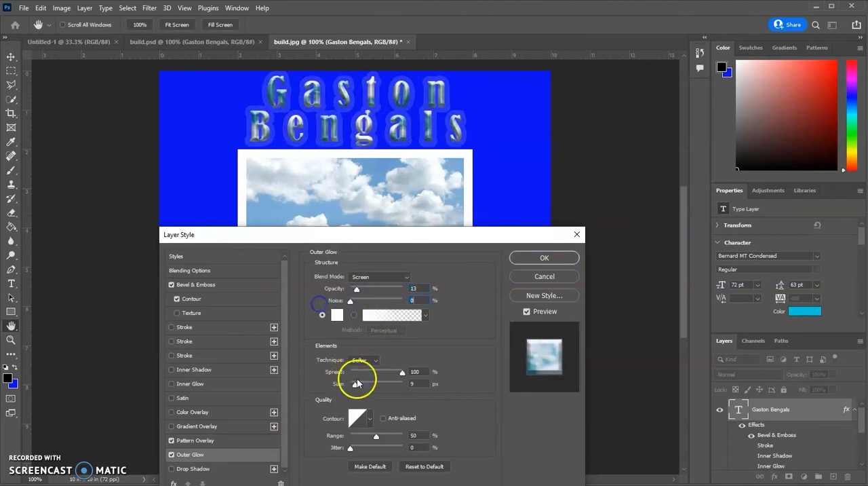
{"action": "left_click_drag", "start_coordinate": [406, 372], "coordinate": [353, 373]}
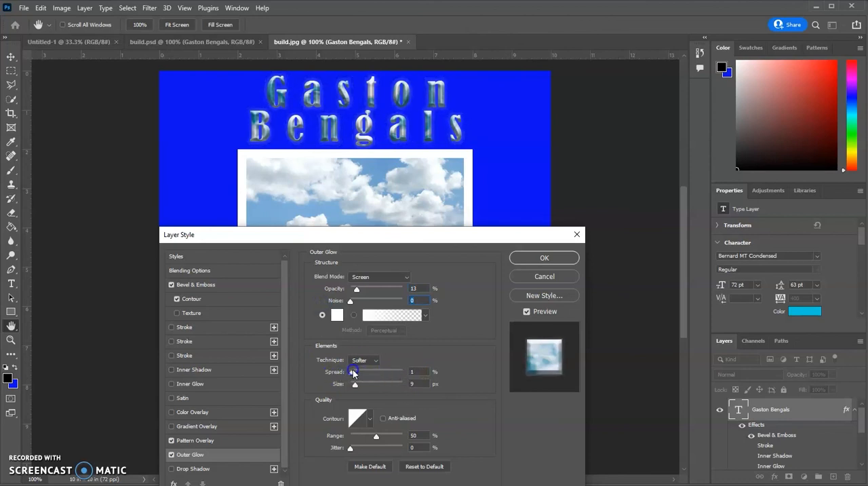
- Add a Drop Shadow to the title with 71% opacity, 65° angle, 16 px distance and 0% spread, and apply the layer style
{"action": "left_click", "coordinate": [171, 468]}
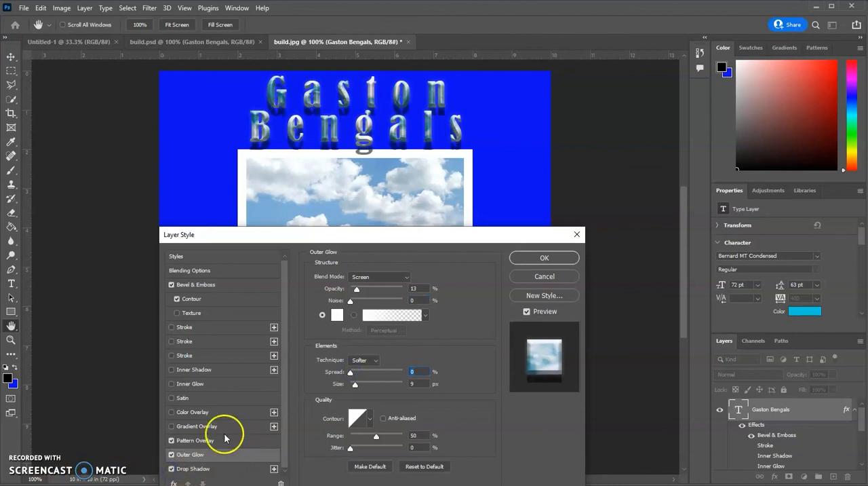
{"action": "left_click_drag", "start_coordinate": [300, 234], "coordinate": [313, 194]}
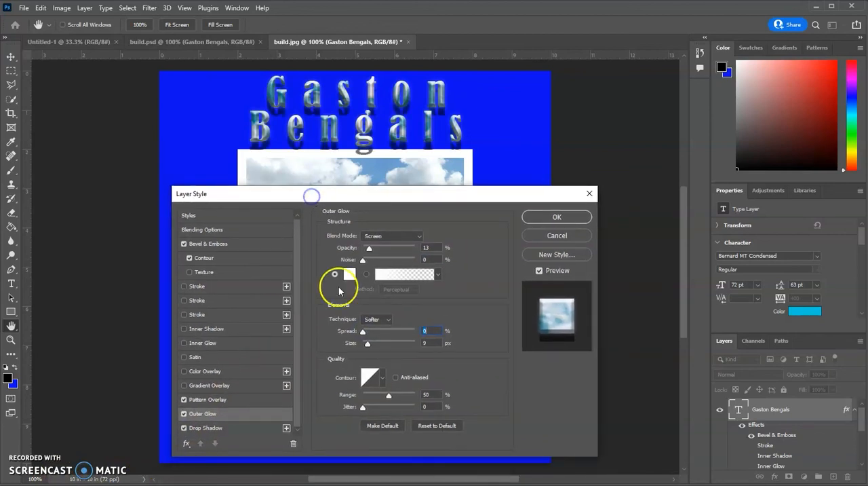
{"action": "left_click", "coordinate": [249, 427]}
{"action": "left_click", "coordinate": [371, 267]}
{"action": "mouse_move", "coordinate": [372, 264]}
{"action": "left_mouse_down"}
{"action": "mouse_move", "coordinate": [383, 261]}
{"action": "mouse_move", "coordinate": [372, 264]}
{"action": "mouse_move", "coordinate": [378, 276]}
{"action": "mouse_move", "coordinate": [375, 257]}
{"action": "left_mouse_up"}
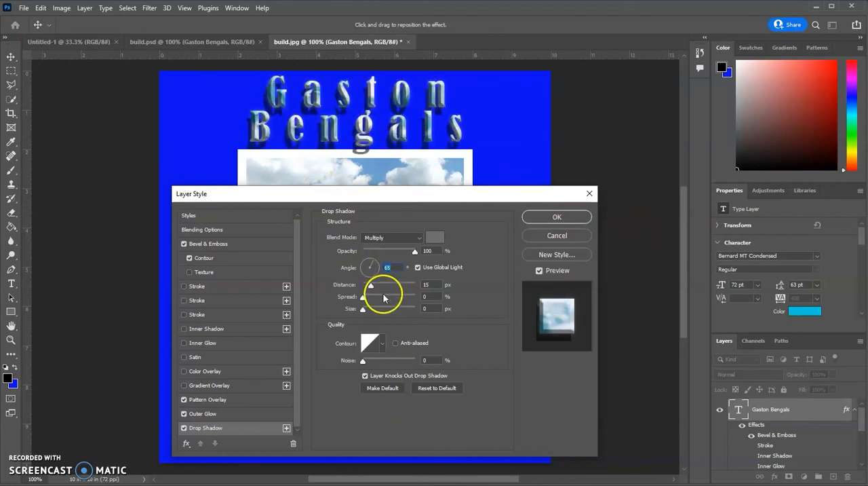
{"action": "left_click_drag", "start_coordinate": [415, 252], "coordinate": [397, 253]}
{"action": "left_click", "coordinate": [399, 253]}
{"action": "mouse_move", "coordinate": [371, 285]}
{"action": "left_mouse_down"}
{"action": "mouse_move", "coordinate": [395, 287]}
{"action": "mouse_move", "coordinate": [369, 288]}
{"action": "mouse_move", "coordinate": [362, 309]}
{"action": "mouse_move", "coordinate": [394, 309]}
{"action": "mouse_move", "coordinate": [361, 308]}
{"action": "mouse_move", "coordinate": [380, 297]}
{"action": "mouse_move", "coordinate": [360, 297]}
{"action": "mouse_move", "coordinate": [372, 285]}
{"action": "mouse_move", "coordinate": [363, 298]}
{"action": "left_mouse_up"}
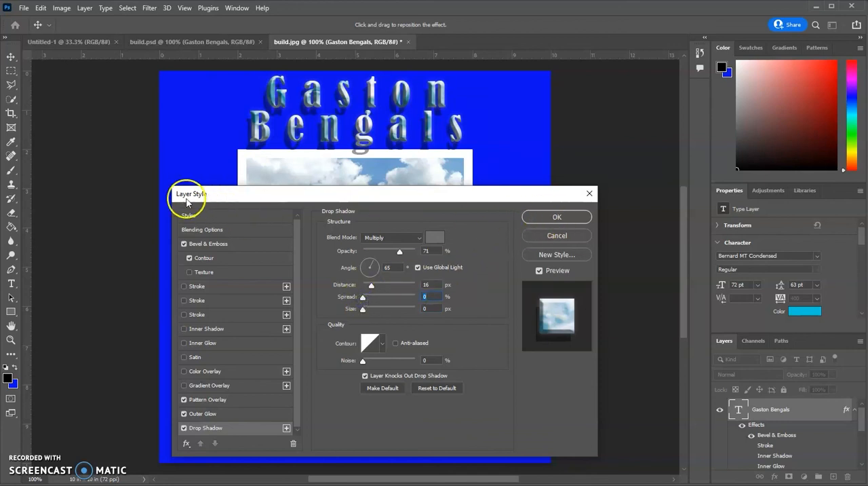
{"action": "left_click", "coordinate": [568, 217]}
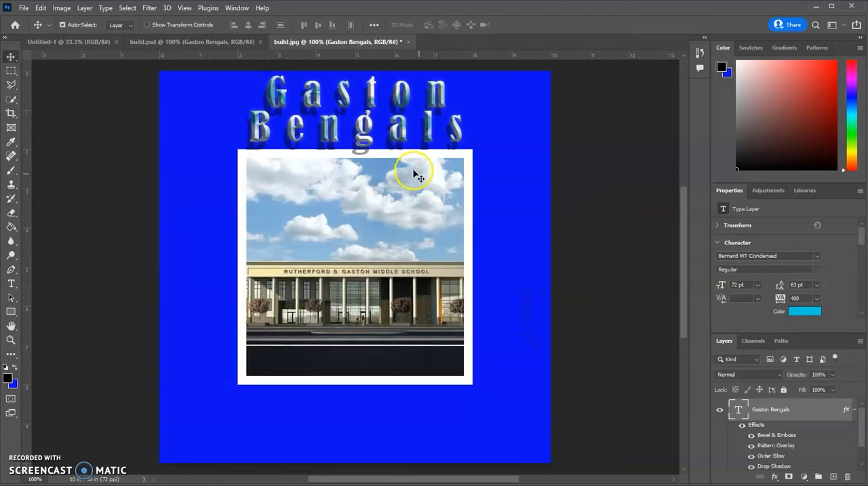
- Review the effects listed under the title layer and reopen its layer style settings to check them
{"action": "scroll", "coordinate": [800, 420], "scroll_direction": "down", "scroll_amount": 1}
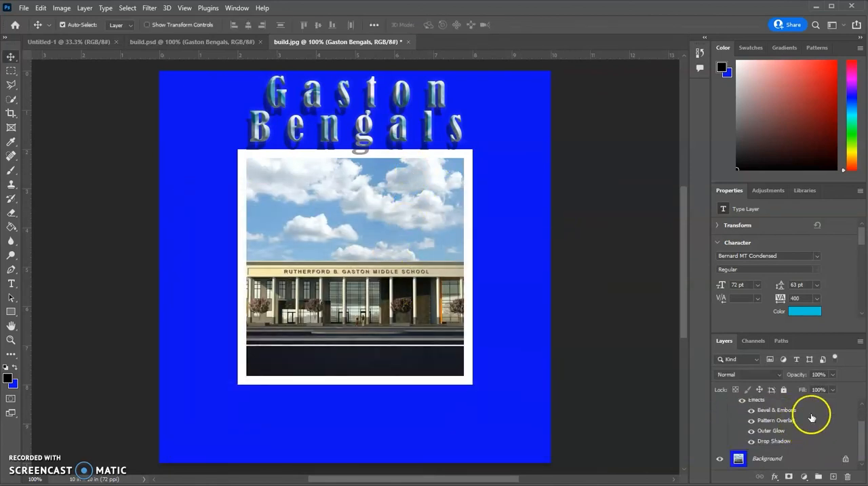
{"action": "scroll", "coordinate": [806, 414], "scroll_direction": "up", "scroll_amount": 1}
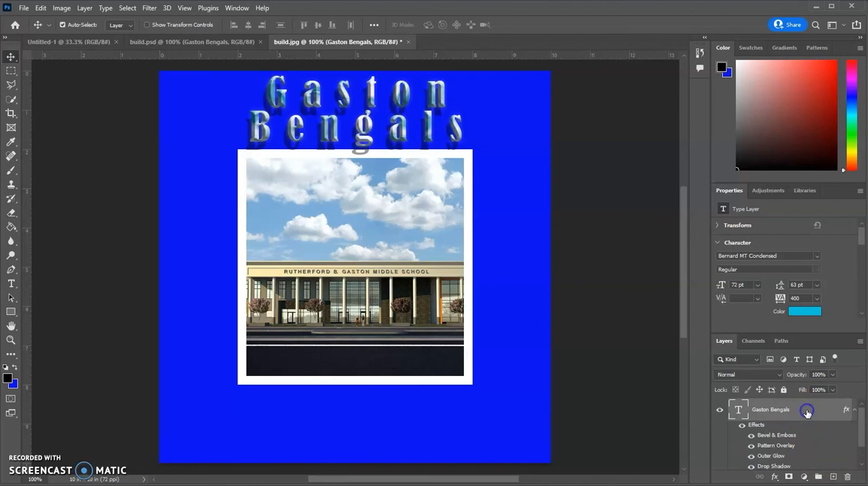
{"action": "double_click", "coordinate": [807, 412]}
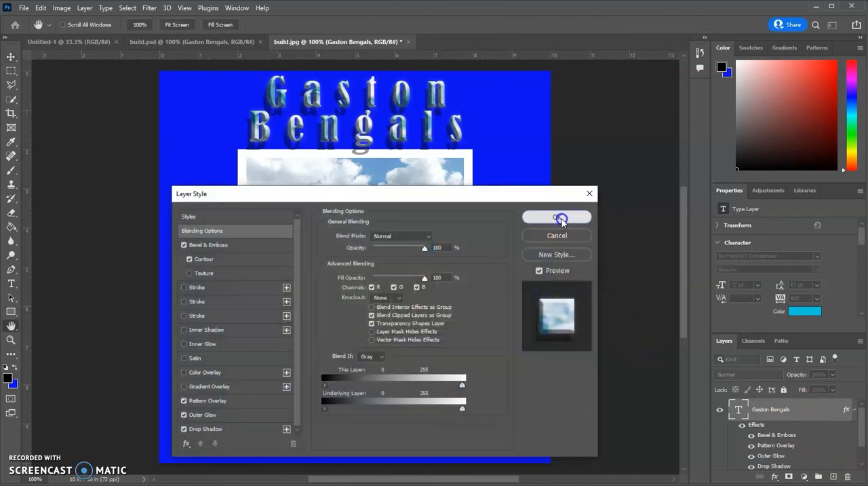
{"action": "left_click", "coordinate": [557, 216]}
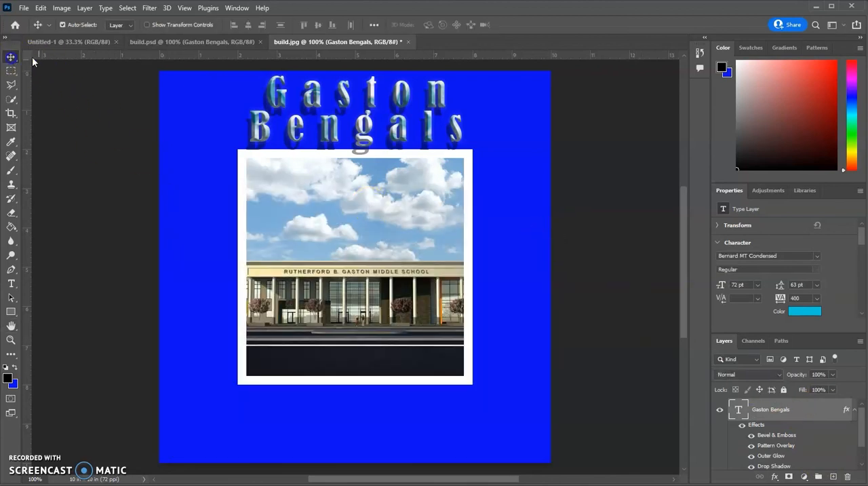
- Move the Gaston Bengals title slightly left and down above the school picture
{"action": "mouse_move", "coordinate": [283, 94]}
{"action": "left_mouse_down"}
{"action": "mouse_move", "coordinate": [304, 130]}
{"action": "mouse_move", "coordinate": [265, 109]}
{"action": "mouse_move", "coordinate": [275, 98]}
{"action": "mouse_move", "coordinate": [284, 104]}
{"action": "left_mouse_up"}
{"action": "left_click", "coordinate": [82, 330]}
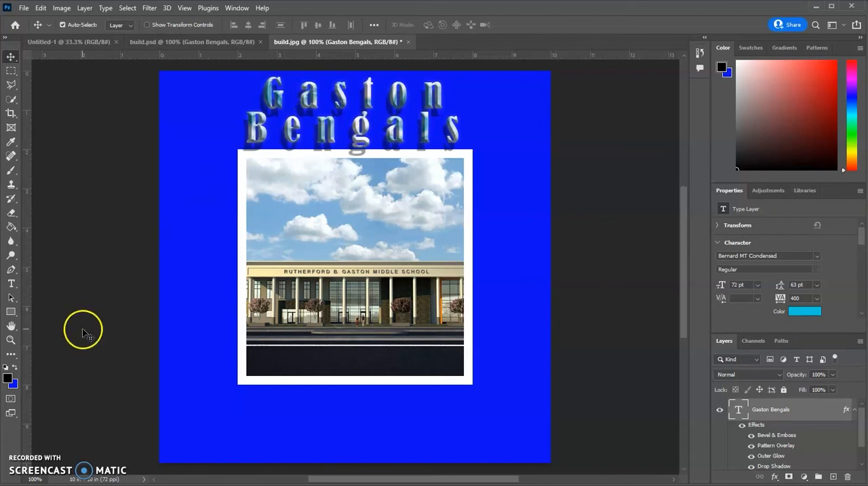